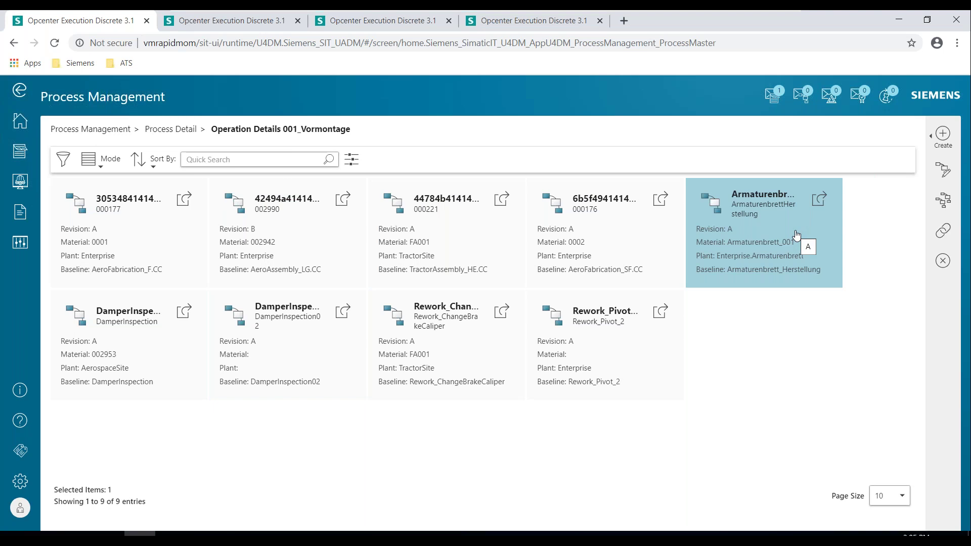
Open the Armaturenbrett_Herstellung process and examine the steps defined for its 001_Vormontage operation.
left_click(818, 201)
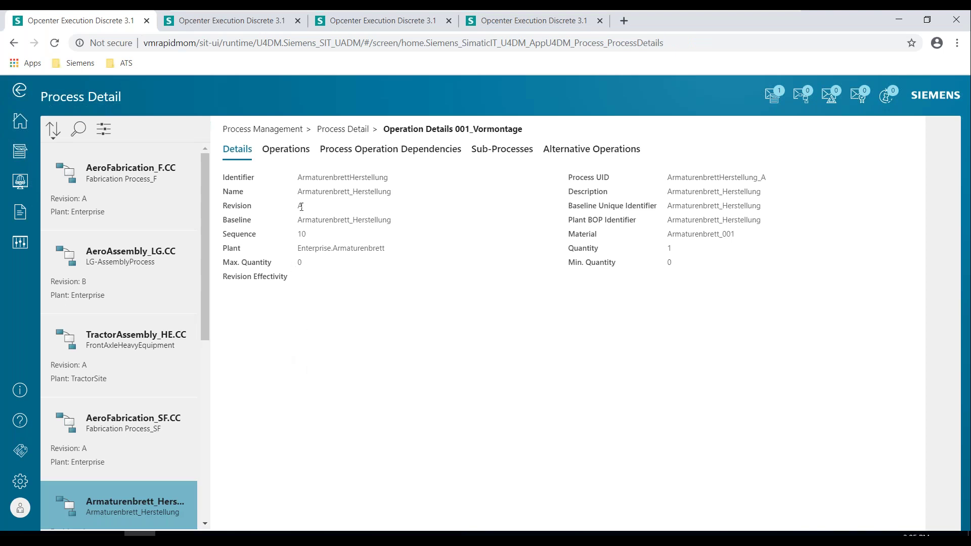
left_click(287, 152)
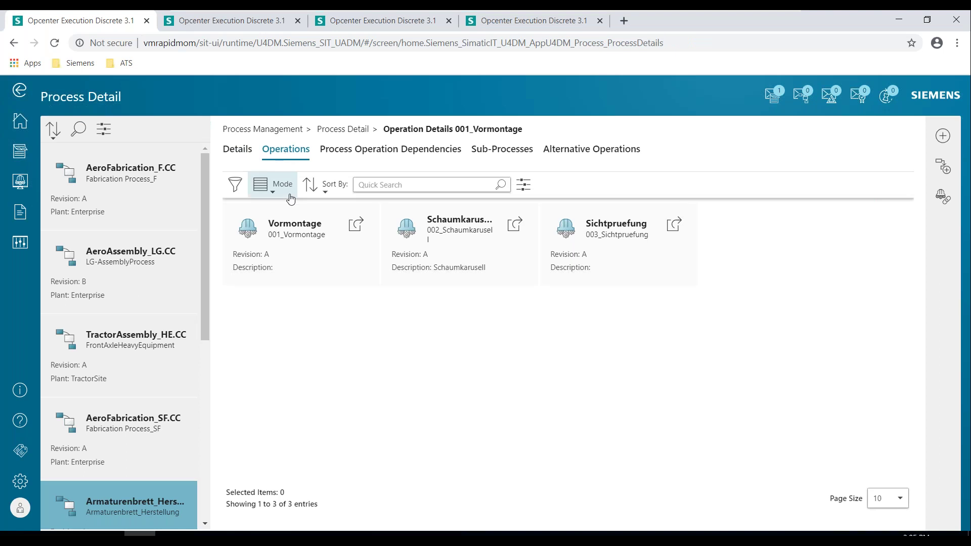
left_click(357, 227)
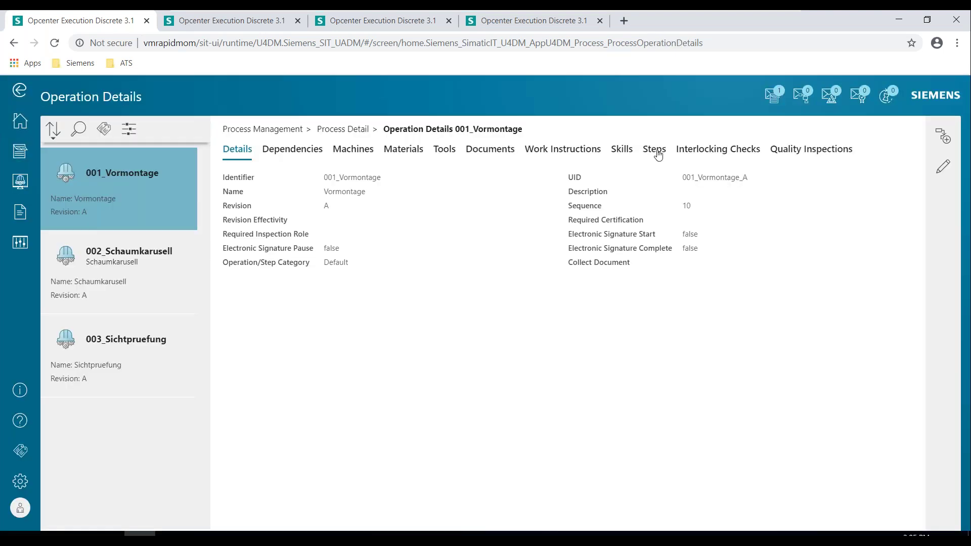
left_click(656, 151)
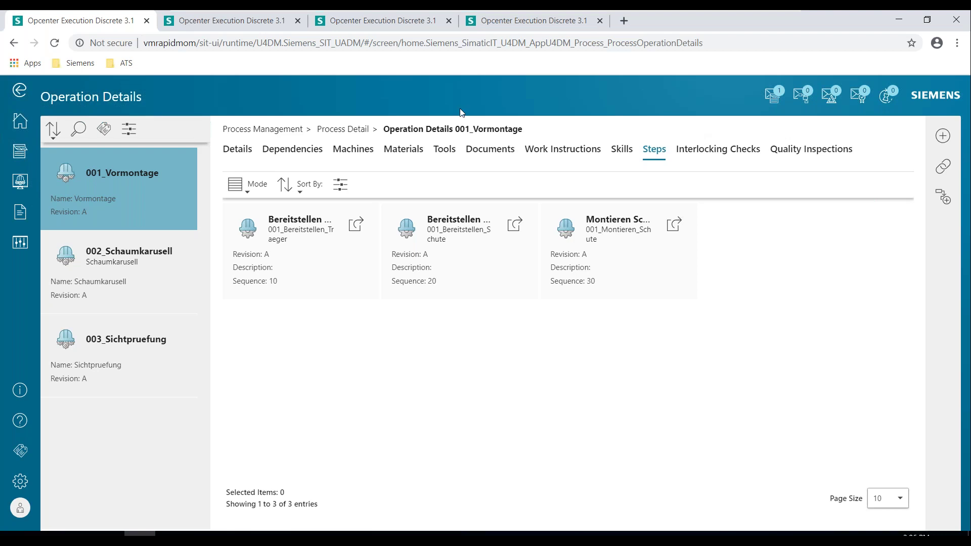
Review the serial numbers, general details and operations of the Armaturenbrett_Herstellung work order.
left_click(221, 25)
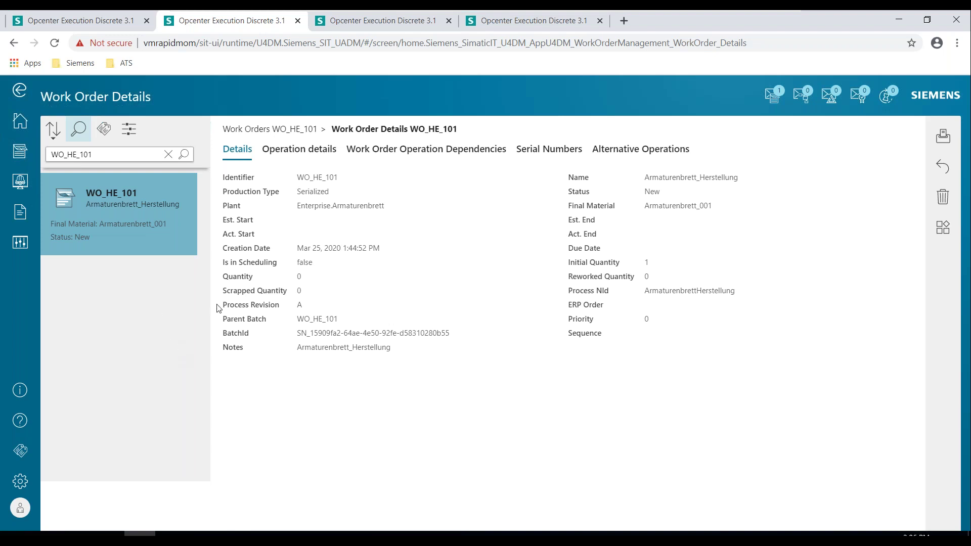
left_click(552, 149)
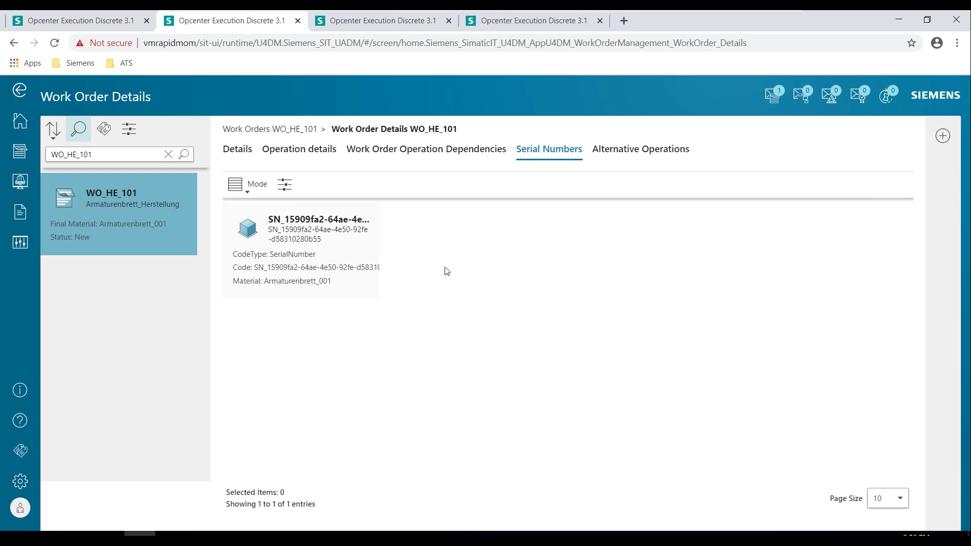
left_click(238, 150)
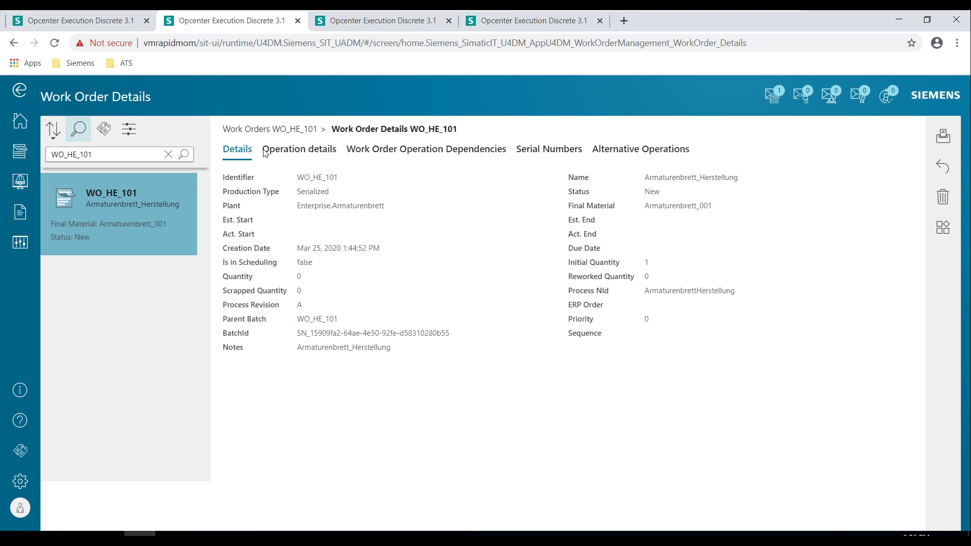
left_click(289, 149)
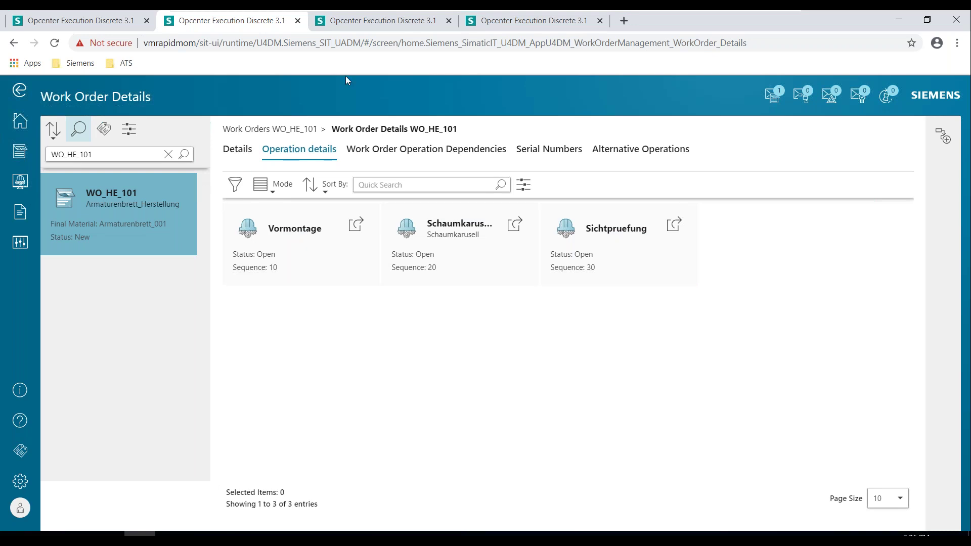
Examine the skills and users assigned to the Vormontage and Sichtpruefung operations in the Armaturenbrett_Herstellung operations schedule.
left_click(369, 22)
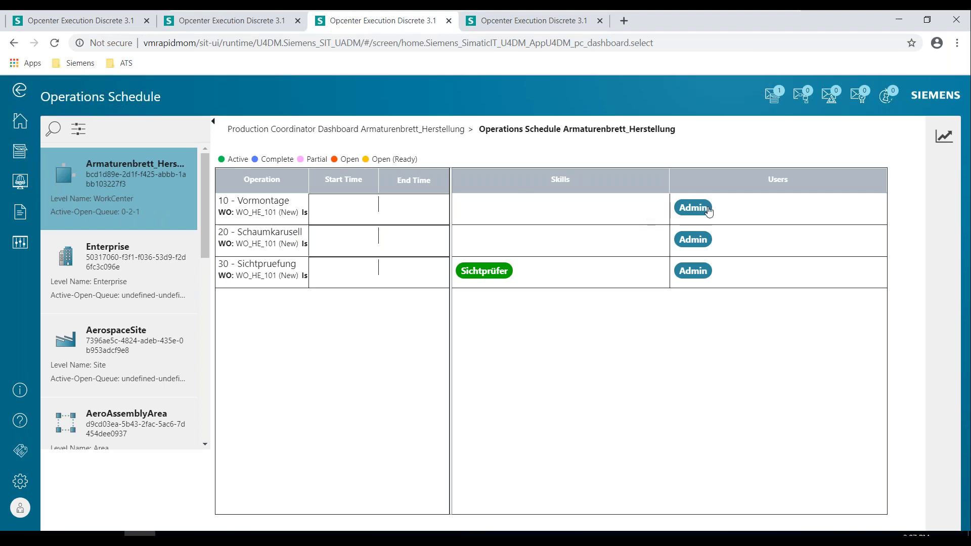
left_click(295, 209)
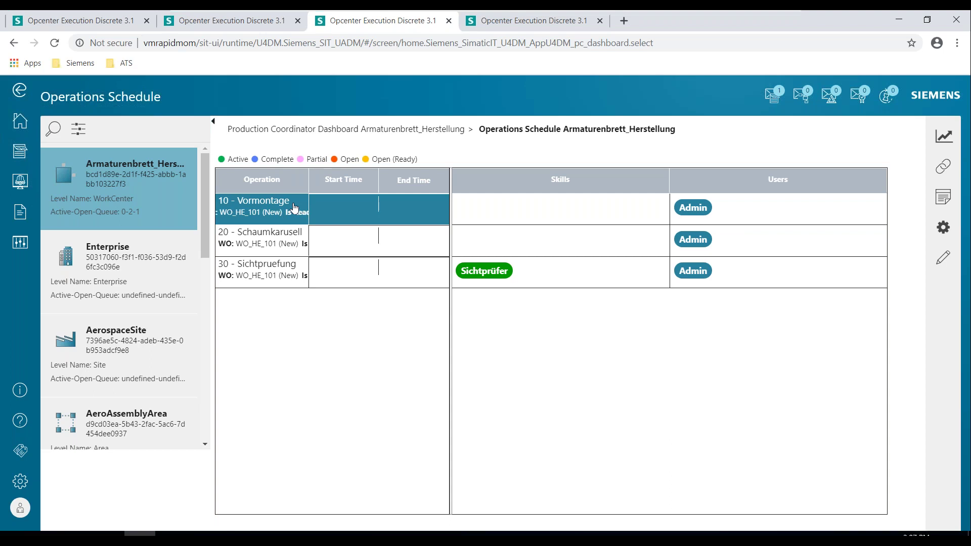
left_click(296, 273)
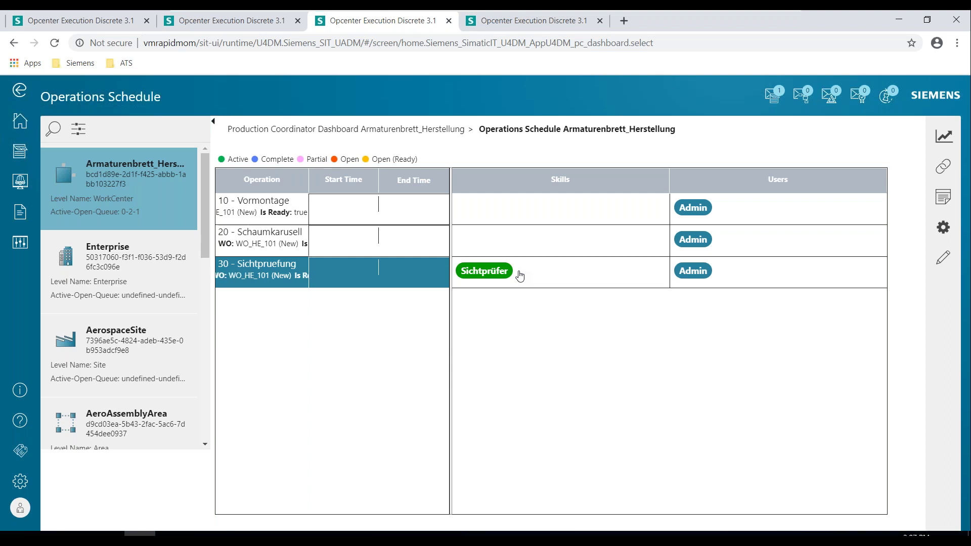
left_click(520, 276)
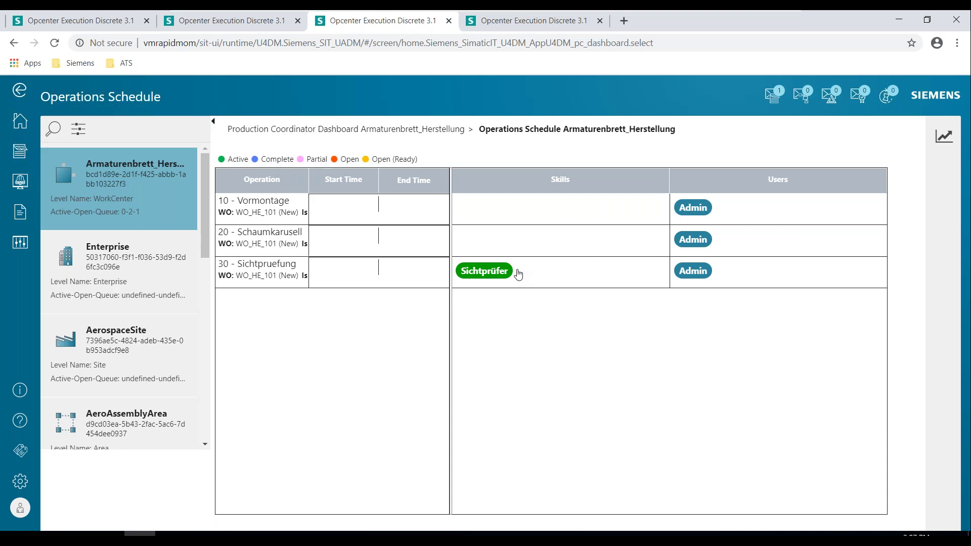
Look through the home page for the Shopfloor Execution section with the Operator Landing app, rechecking the operations schedule in between.
left_click(81, 22)
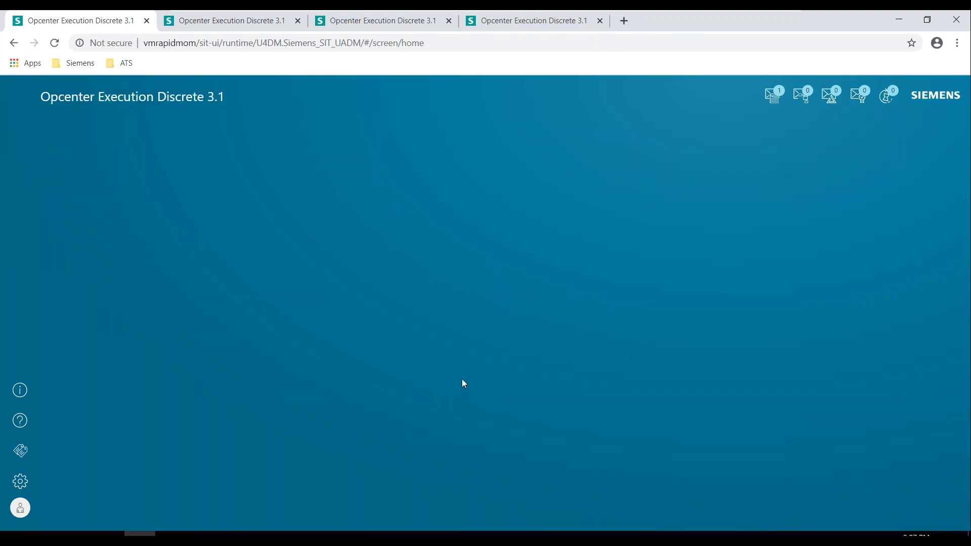
scroll(481, 297, "down", 2)
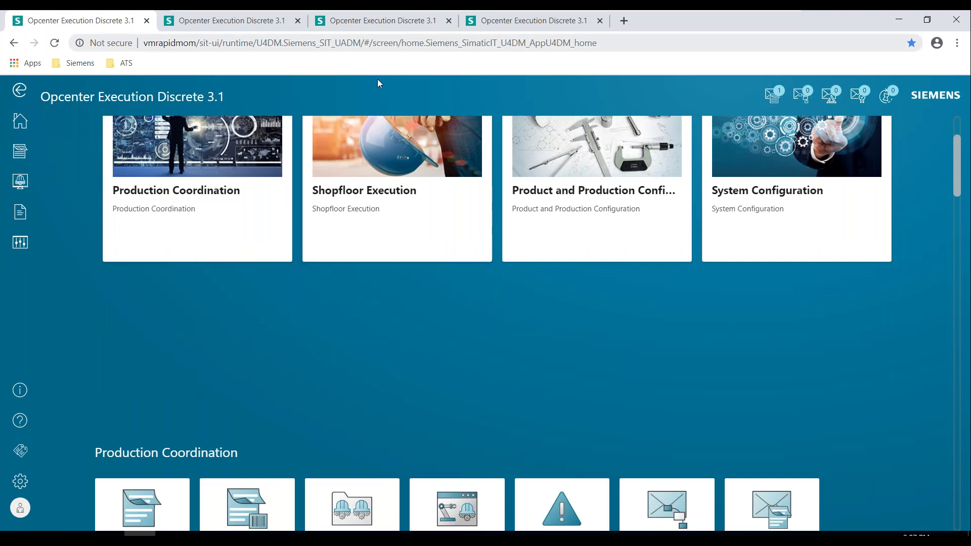
left_click(352, 23)
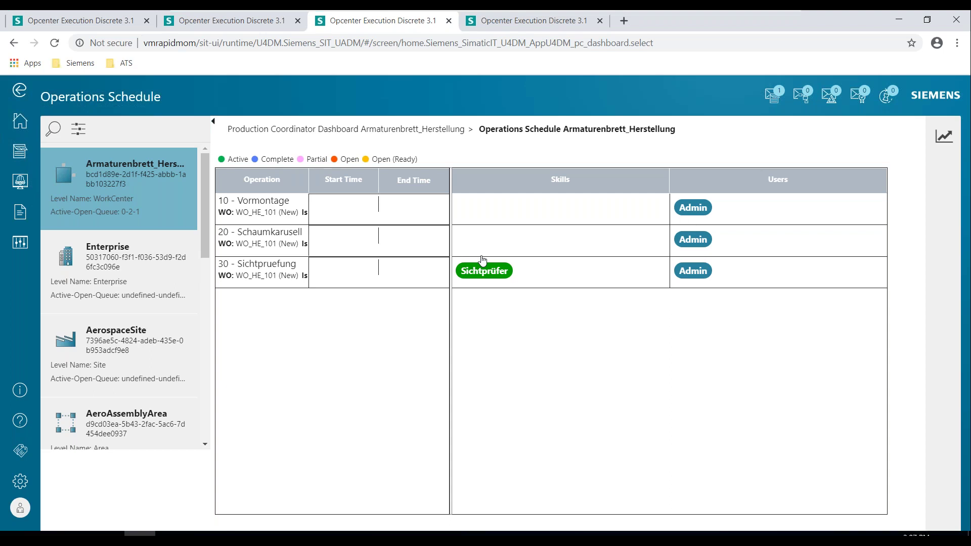
left_click(116, 20)
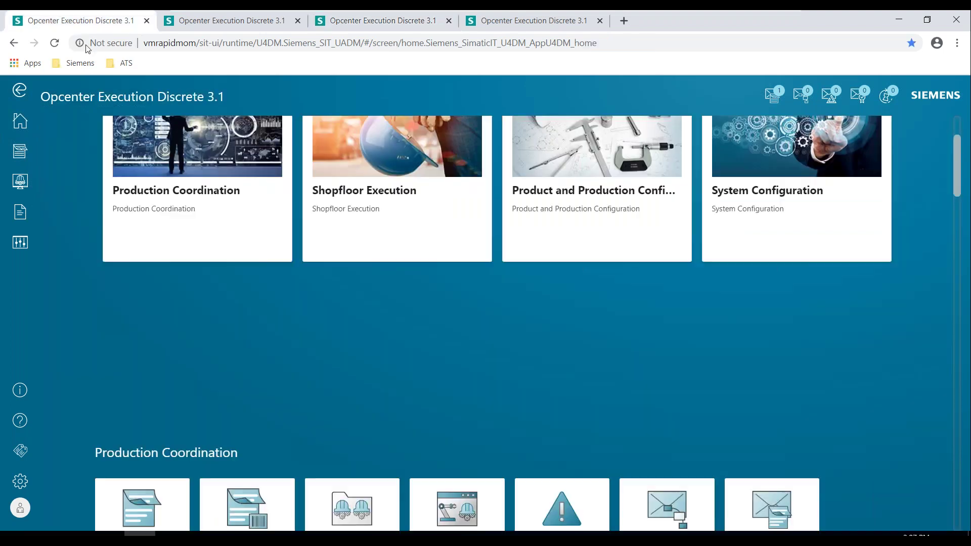
scroll(397, 319, "down", 10)
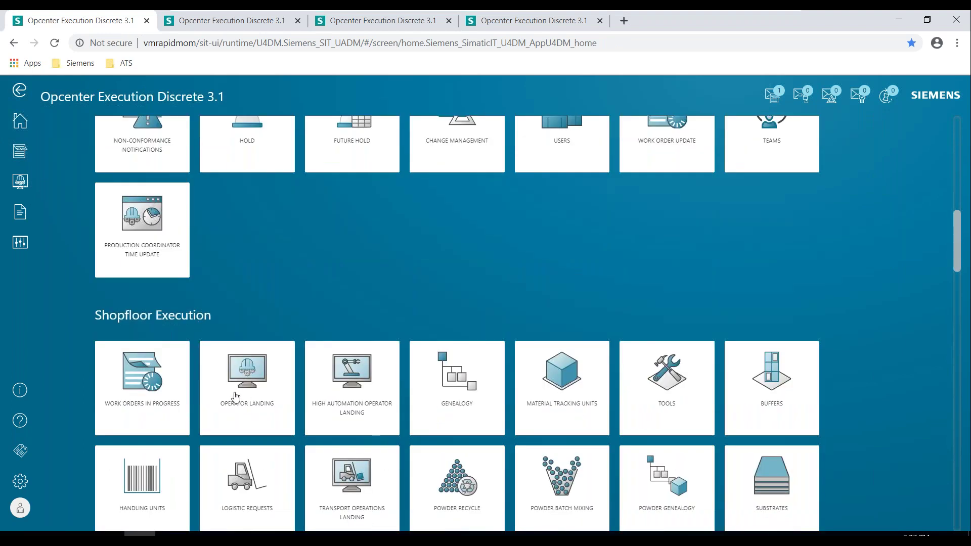
Start the Vormontage operation from Operator Landing with the Armaturenbrett_001 serial number on Enterprise.Schaumkarussel.Station10.
left_click(529, 20)
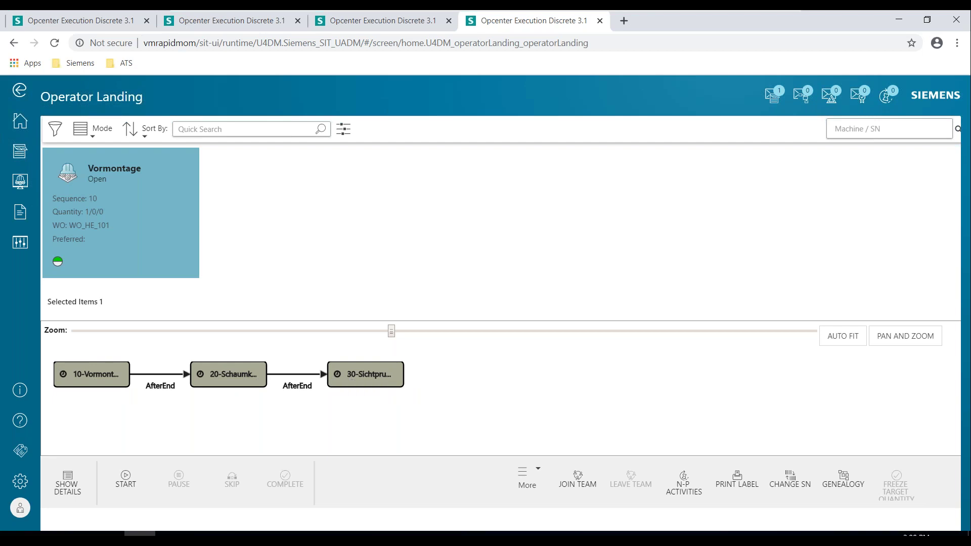
left_click(126, 482)
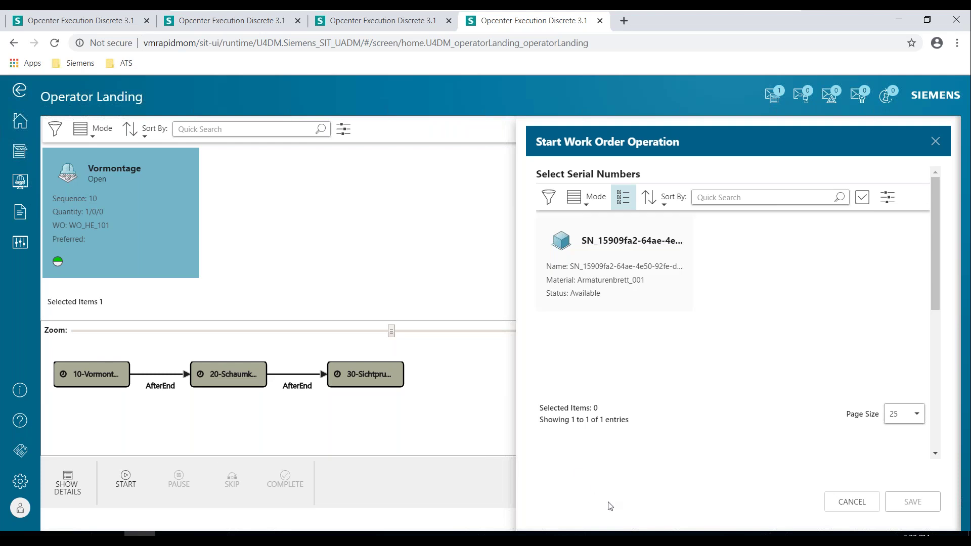
left_click(601, 273)
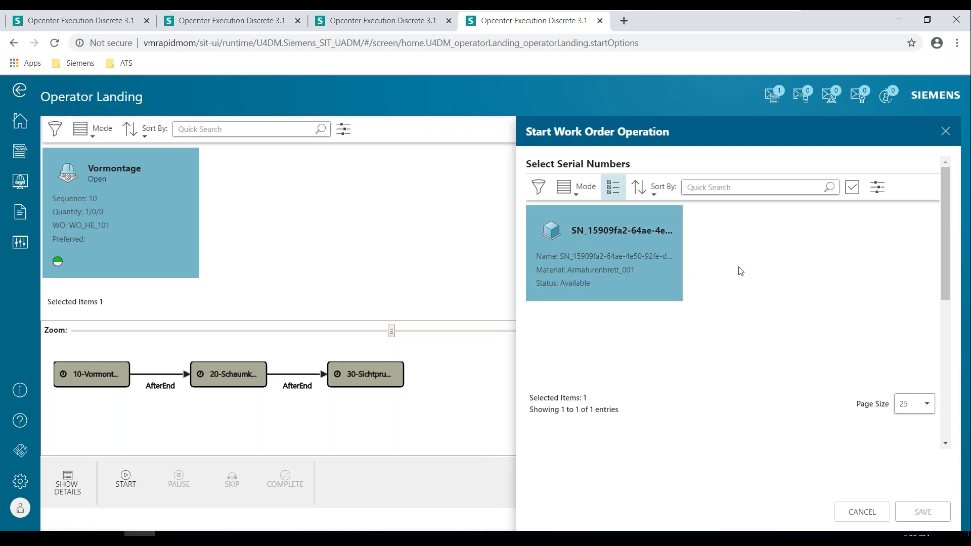
scroll(741, 273, "down", 3)
scroll(742, 273, "down", 3)
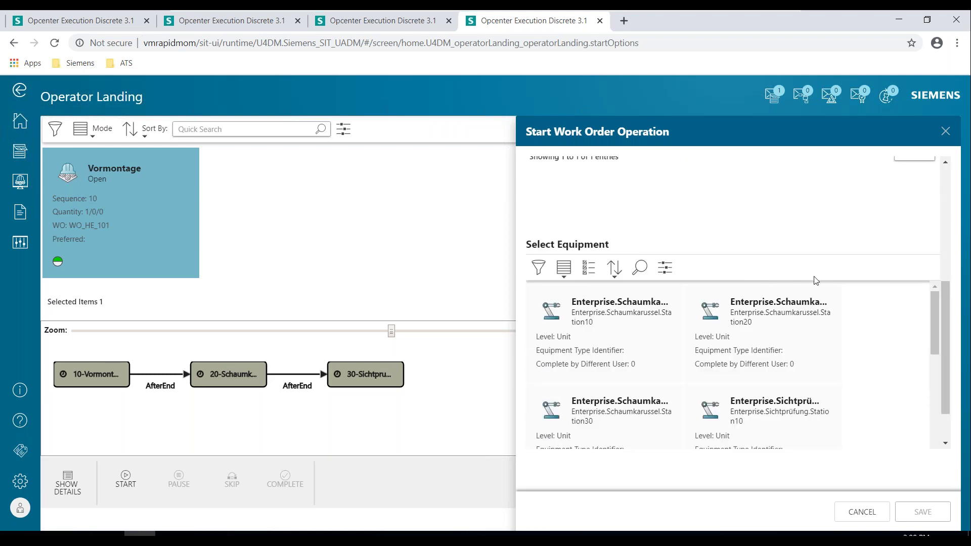
scroll(840, 281, "down", 1)
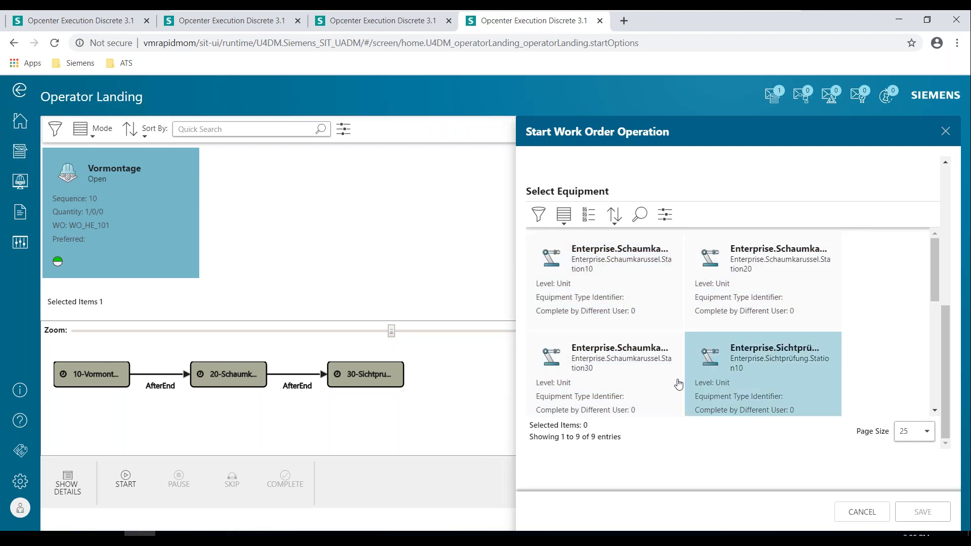
left_click(651, 299)
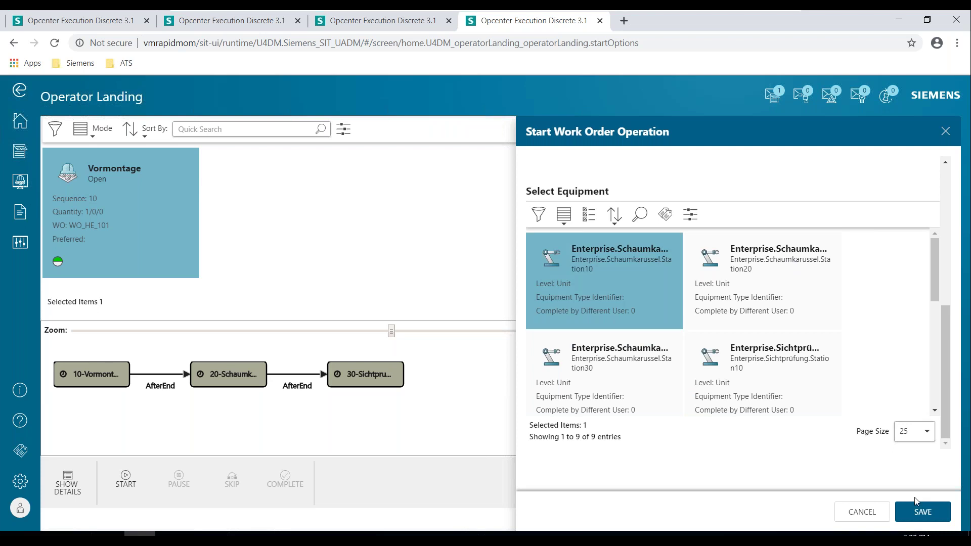
left_click(922, 512)
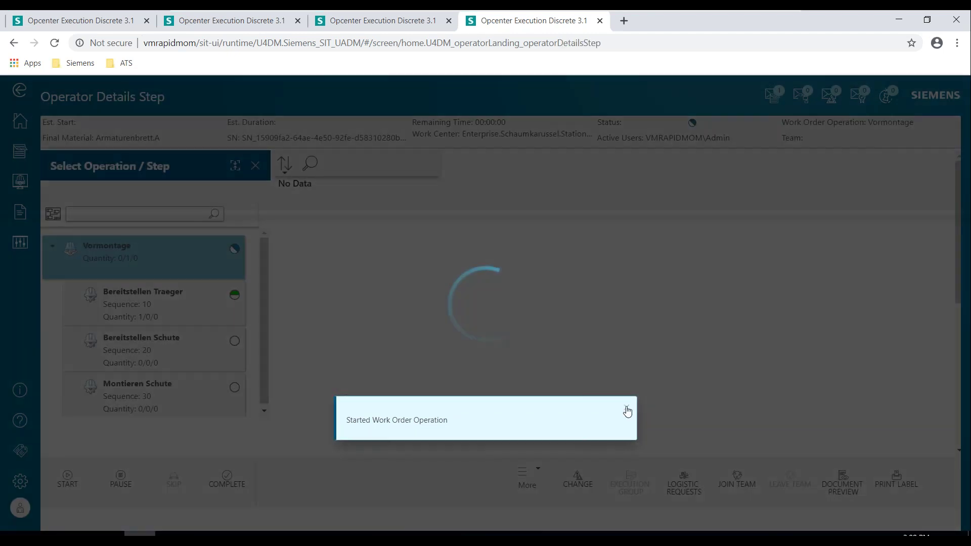
left_click(628, 412)
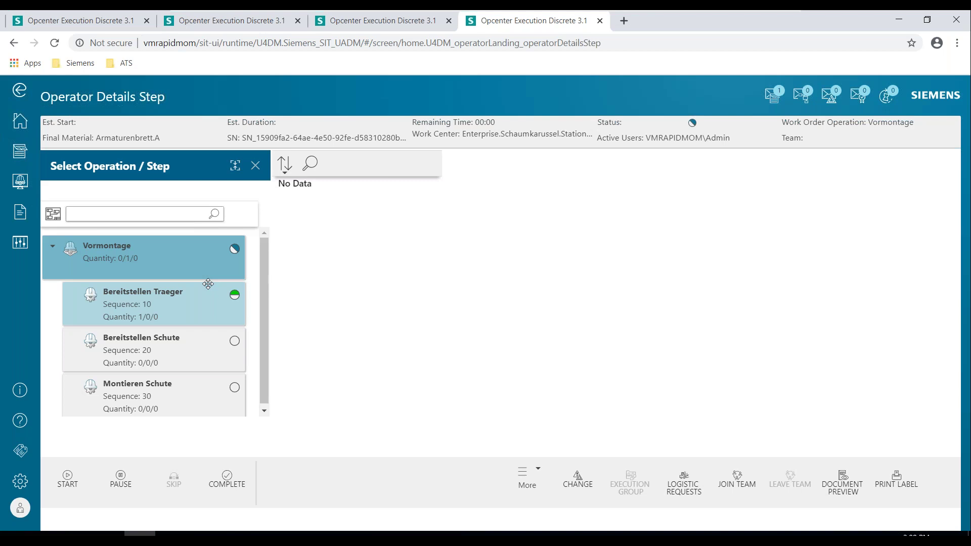
Select the Bereitstellen Traeger step and expand its serial number entry to examine the required material.
left_click(197, 313)
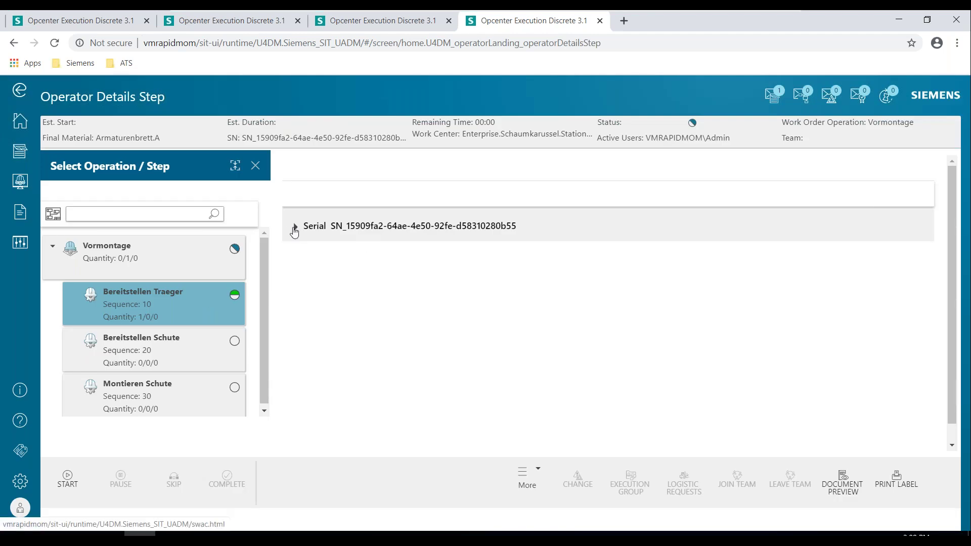
left_click(295, 230)
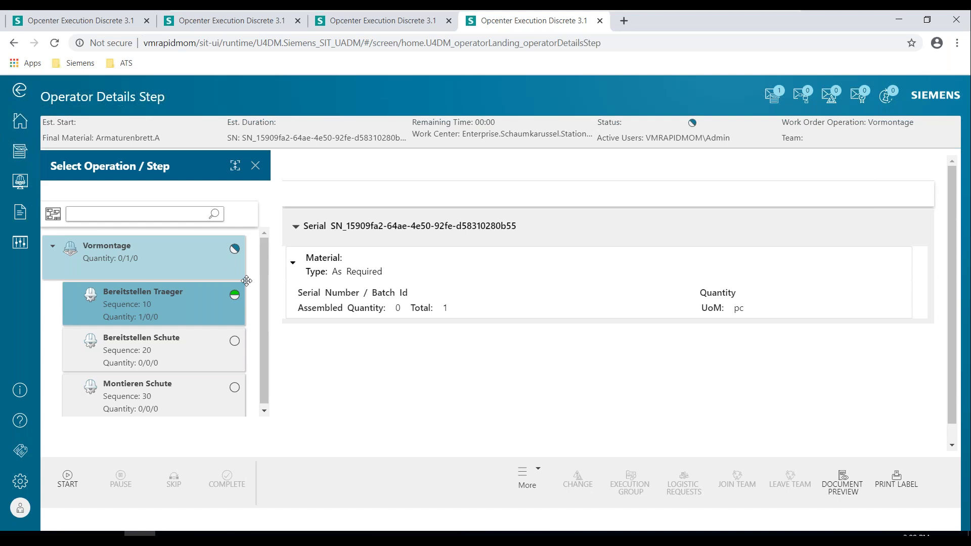
left_click(293, 263)
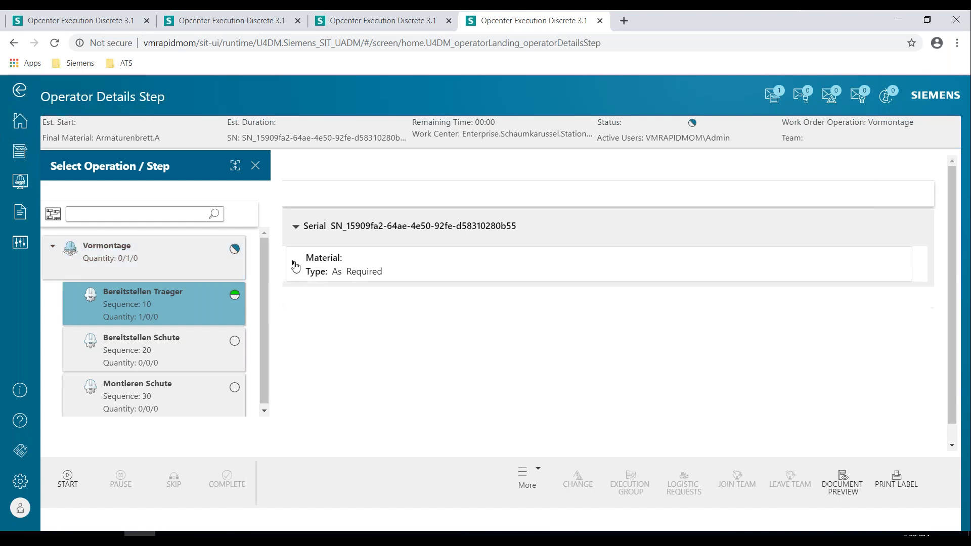
left_click(293, 263)
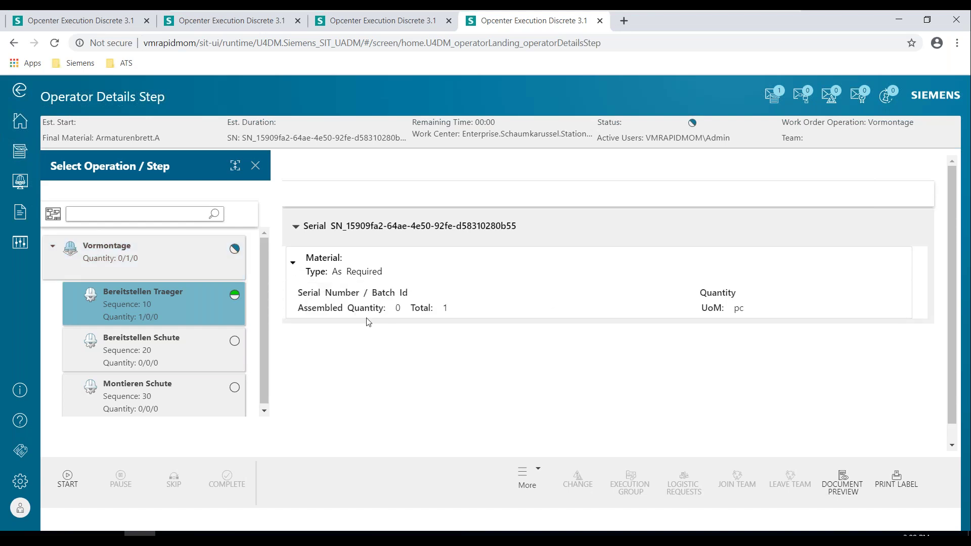
Try to start the Bereitstellen Traeger step with the Armaturenbrett_001 serial number on Enterprise.Schaumkarussel.Station10.
left_click(68, 482)
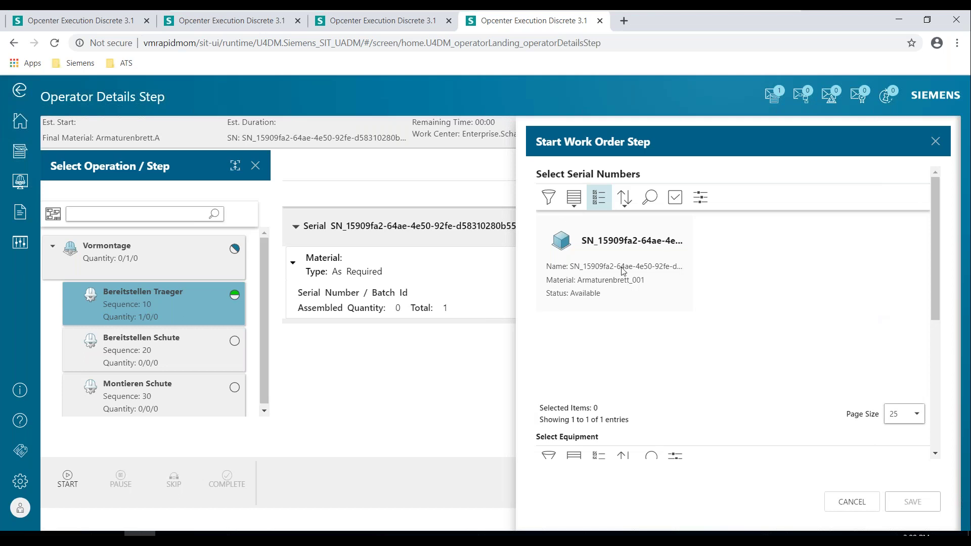
left_click(623, 271)
scroll(847, 419, "down", 1)
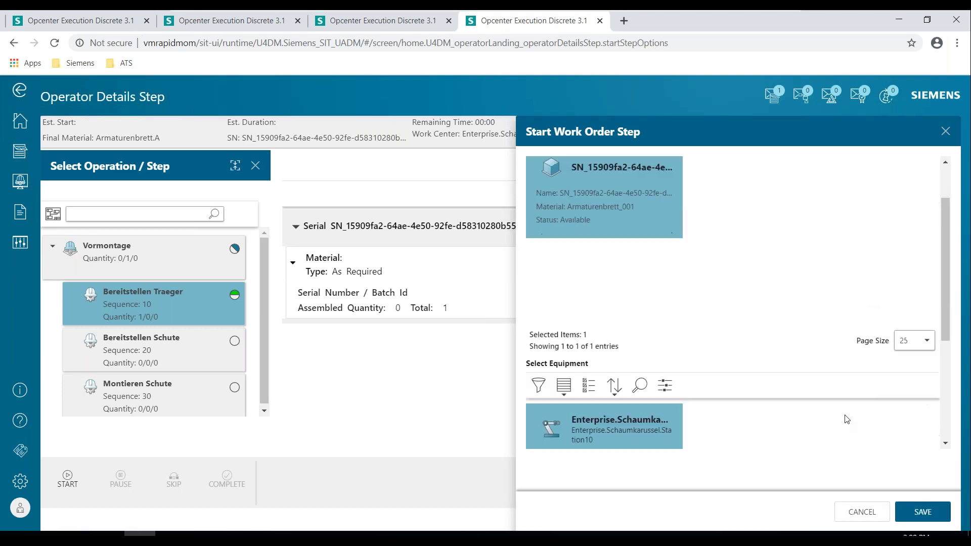
left_click(930, 521)
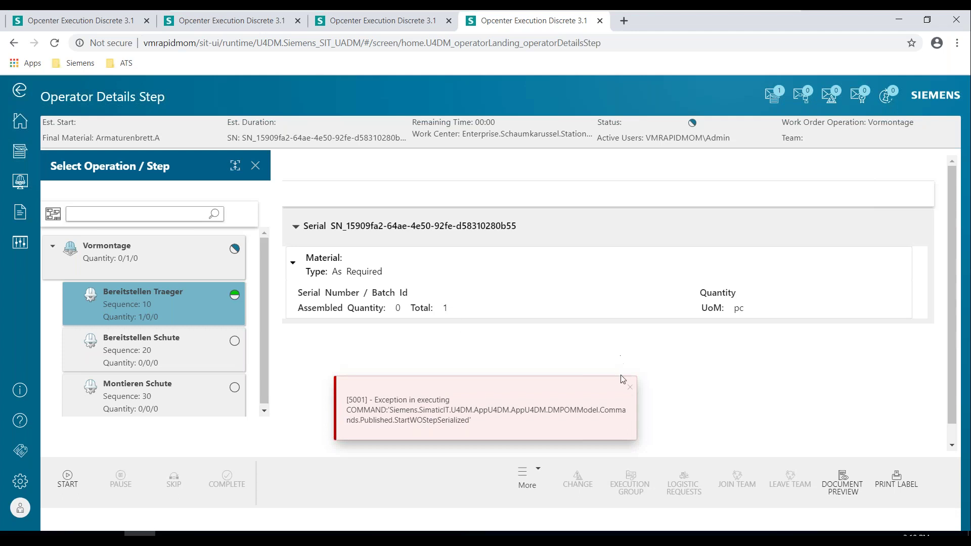
left_click(628, 386)
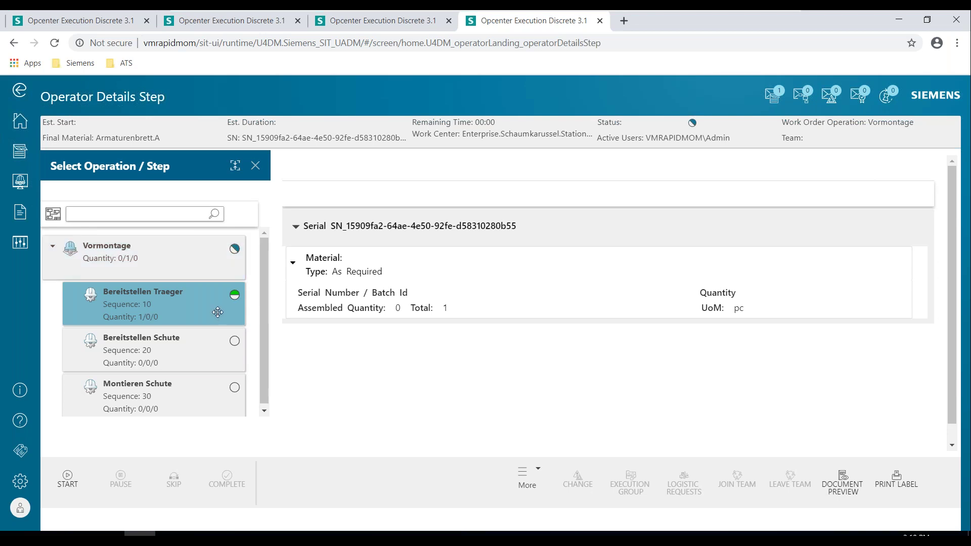
Retry starting the Bereitstellen Traeger step with the Armaturenbrett_001 serial number and dismiss the resulting message.
left_click(67, 481)
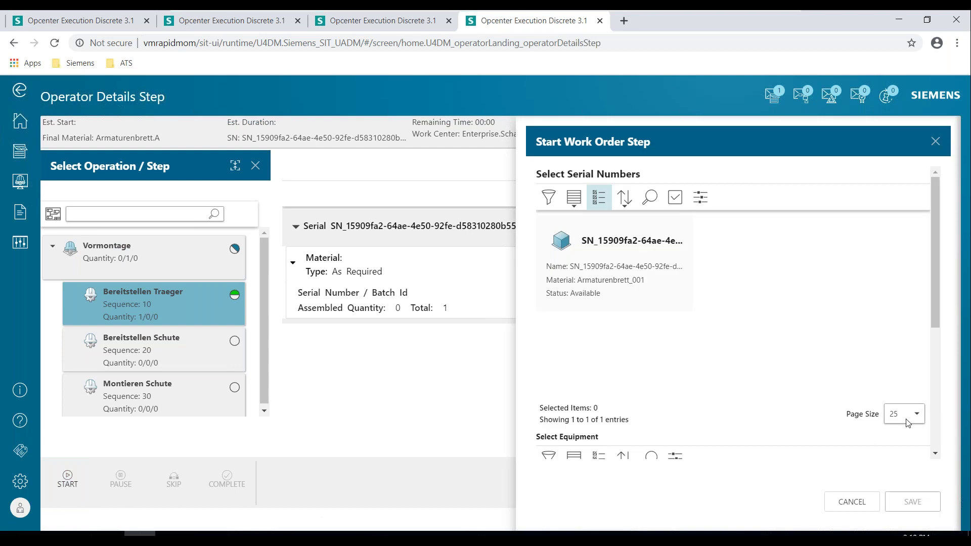
left_click(659, 298)
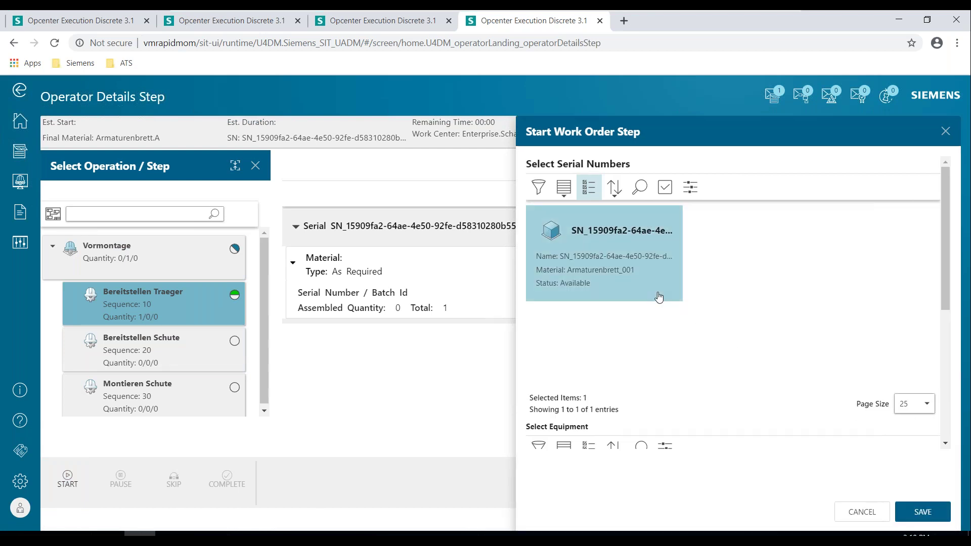
left_click(933, 512)
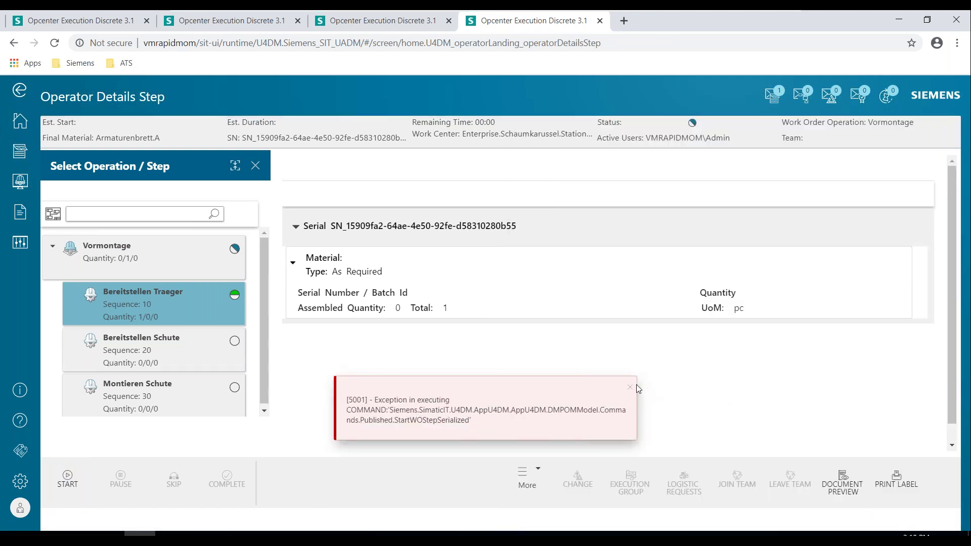
left_click(632, 388)
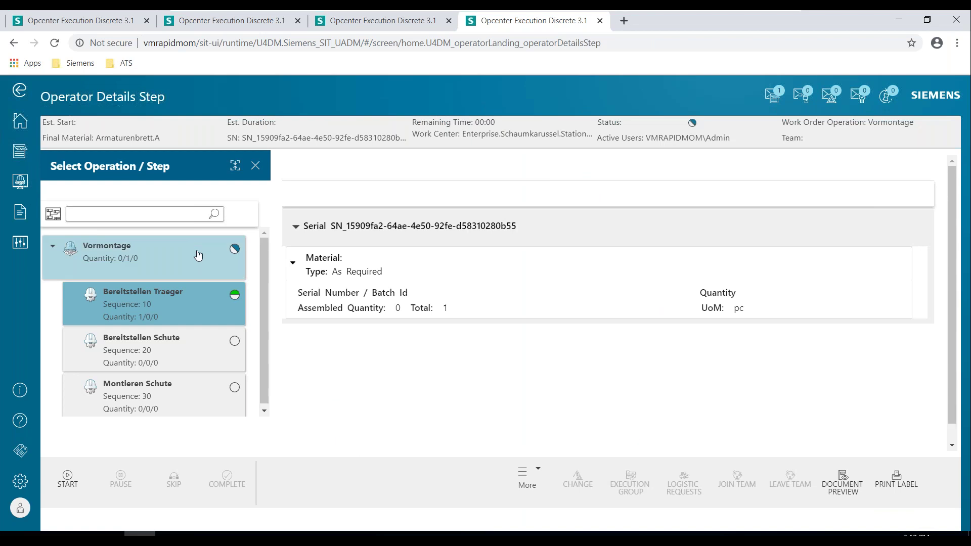
Add a defect to the Bereitstellen Traeger step with the MISSING PARTS type from the PRODUCT defect group.
left_click(539, 480)
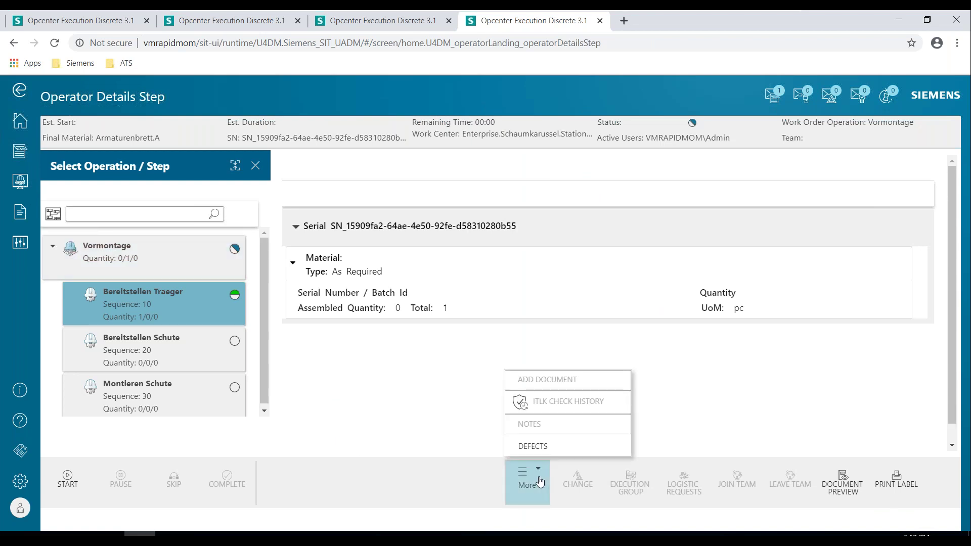
left_click(543, 448)
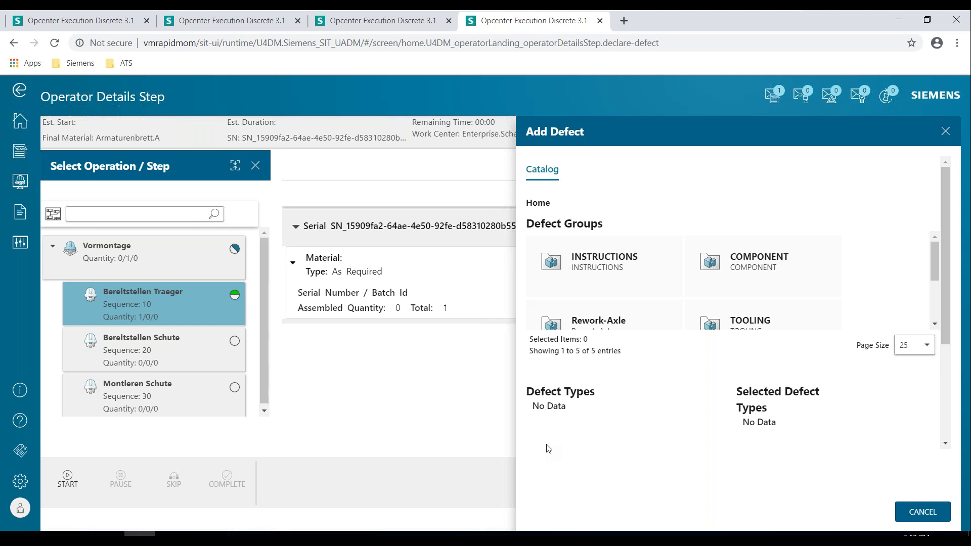
scroll(767, 298, "down", 2)
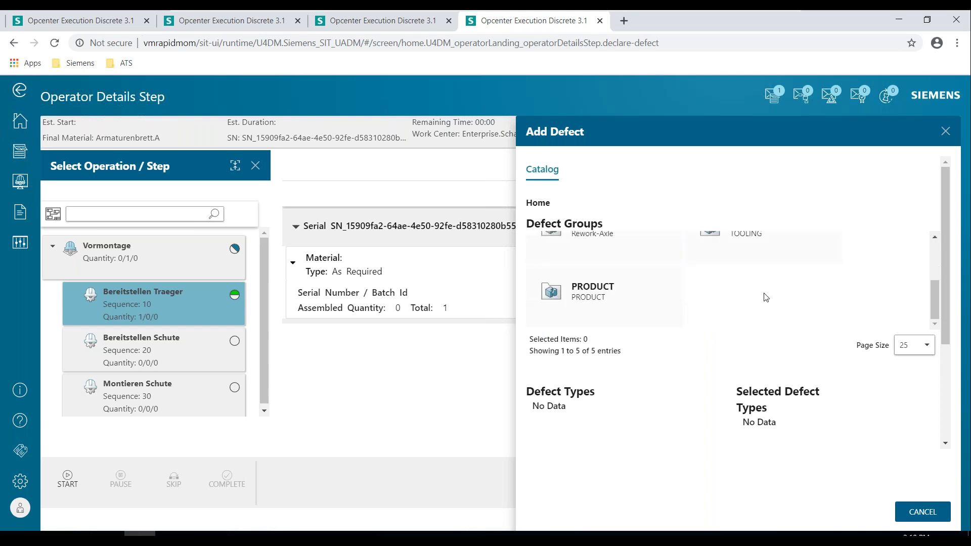
double_click(597, 298)
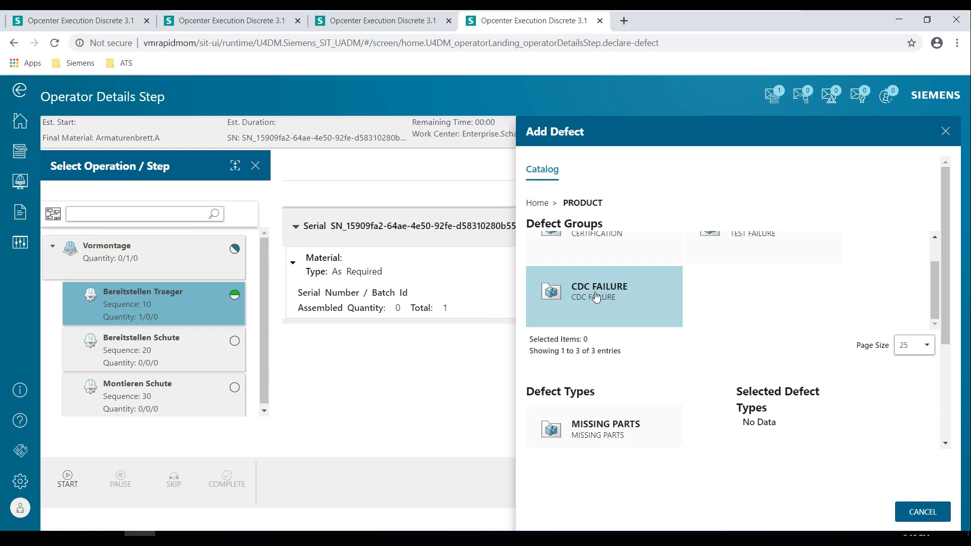
scroll(776, 314, "up", 1)
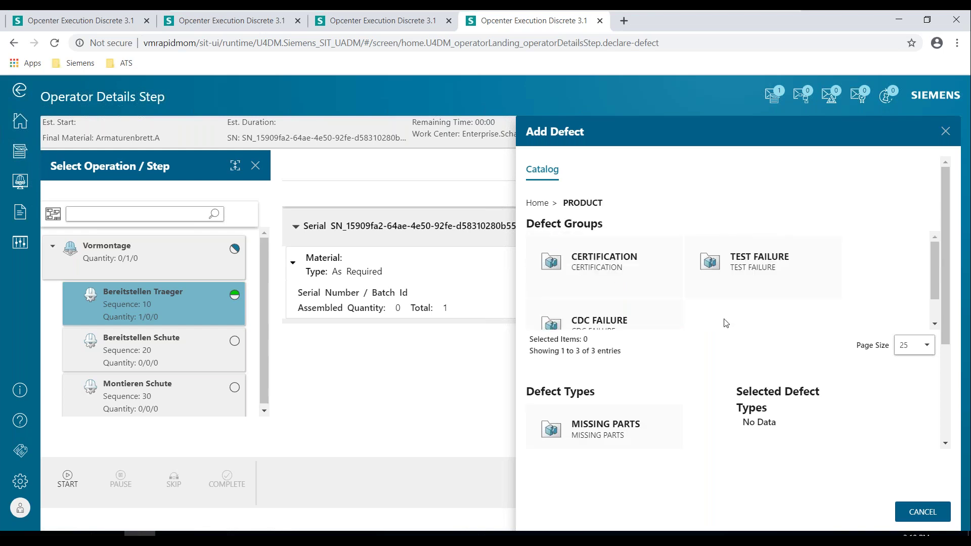
scroll(723, 325, "down", 1)
double_click(605, 435)
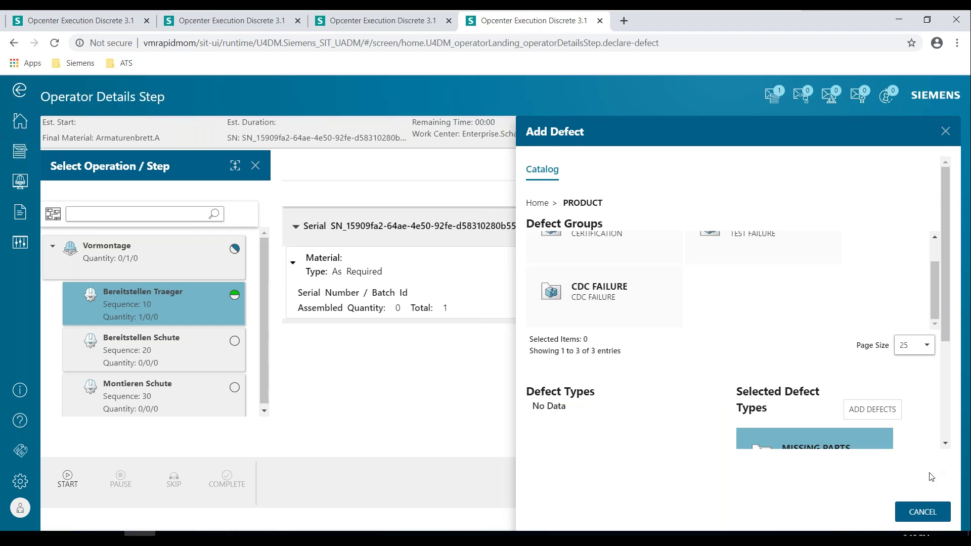
left_click(881, 411)
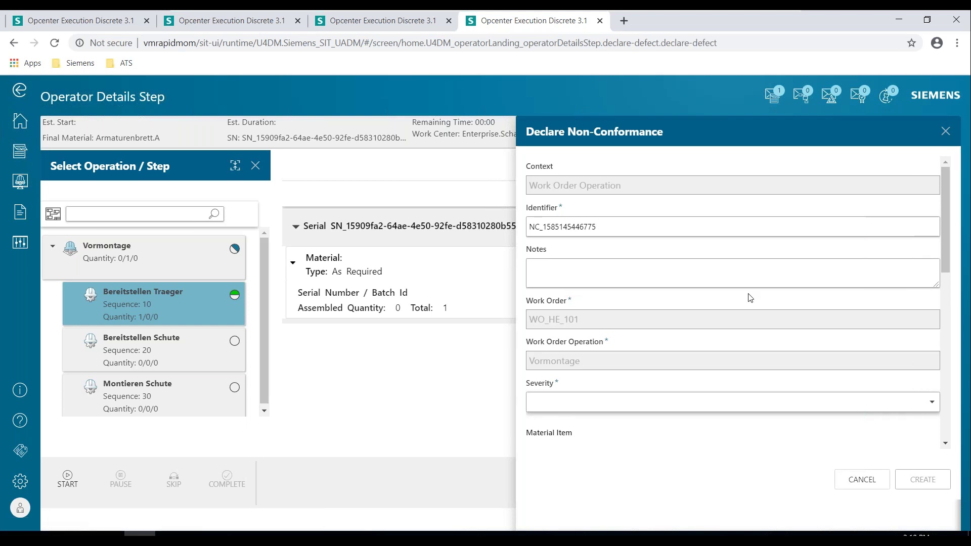
Set the severity of the non-conformance to MEDIUM.
left_click(604, 265)
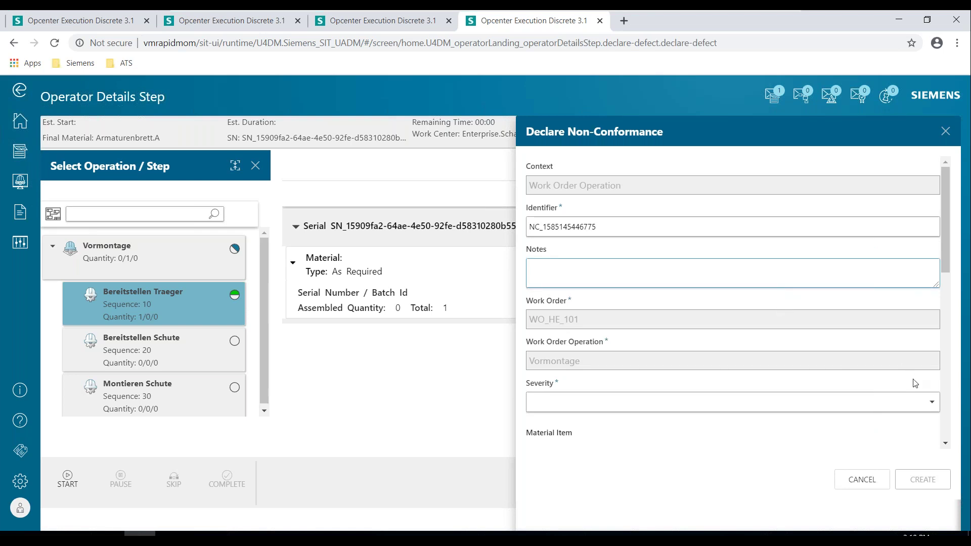
left_click(932, 404)
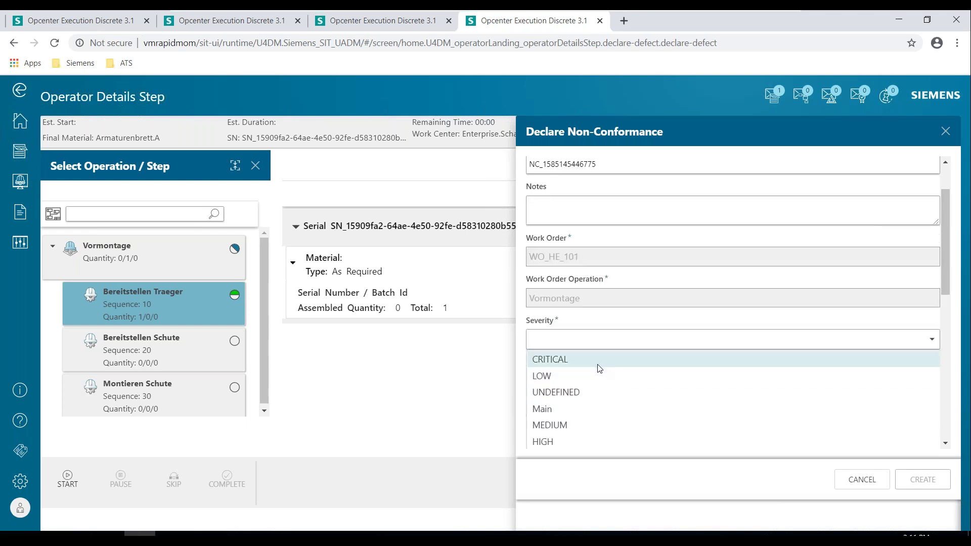
left_click(778, 419)
scroll(825, 397, "down", 3)
scroll(830, 383, "up", 4)
scroll(930, 408, "down", 2)
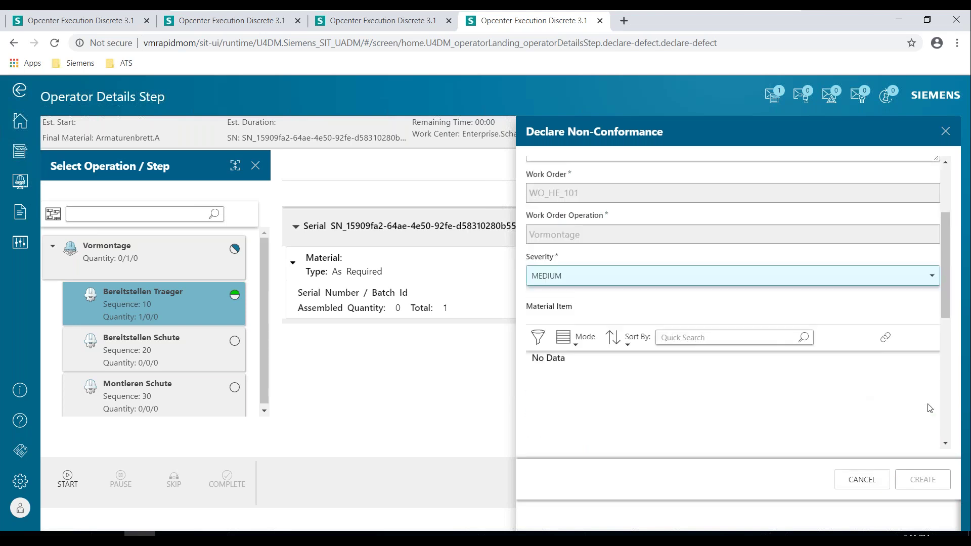
Link the Armaturenbrett_001 serial number as the material item and create the non-conformance.
left_click(883, 337)
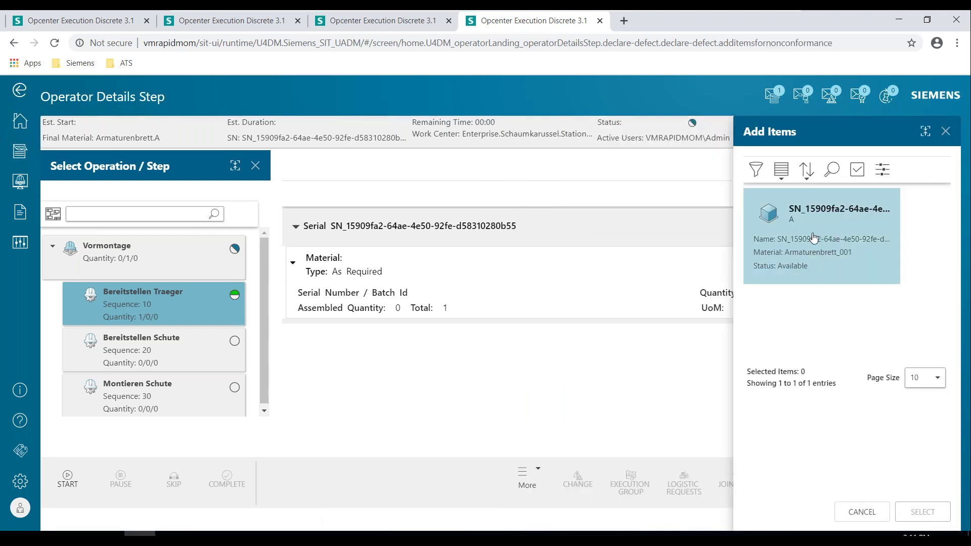
left_click(814, 212)
left_click(922, 512)
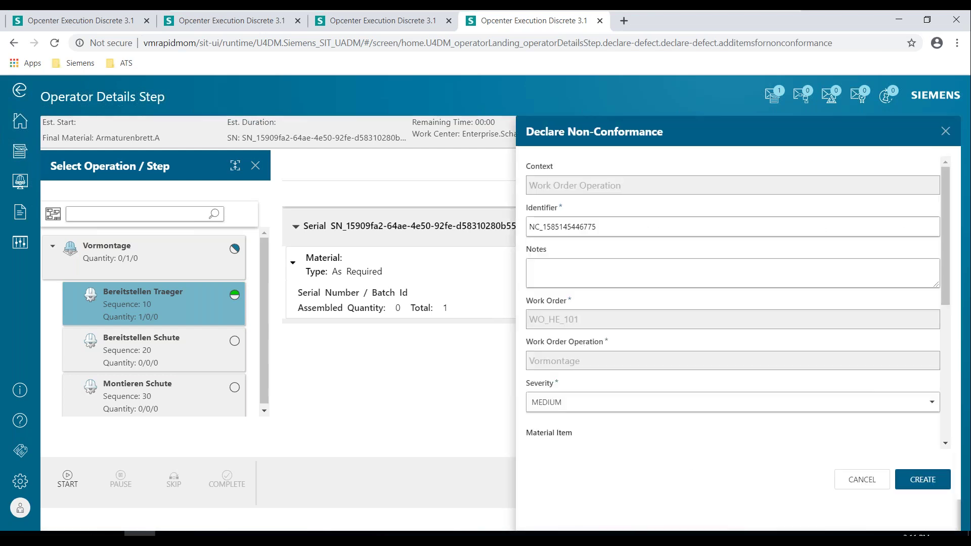
left_click(923, 480)
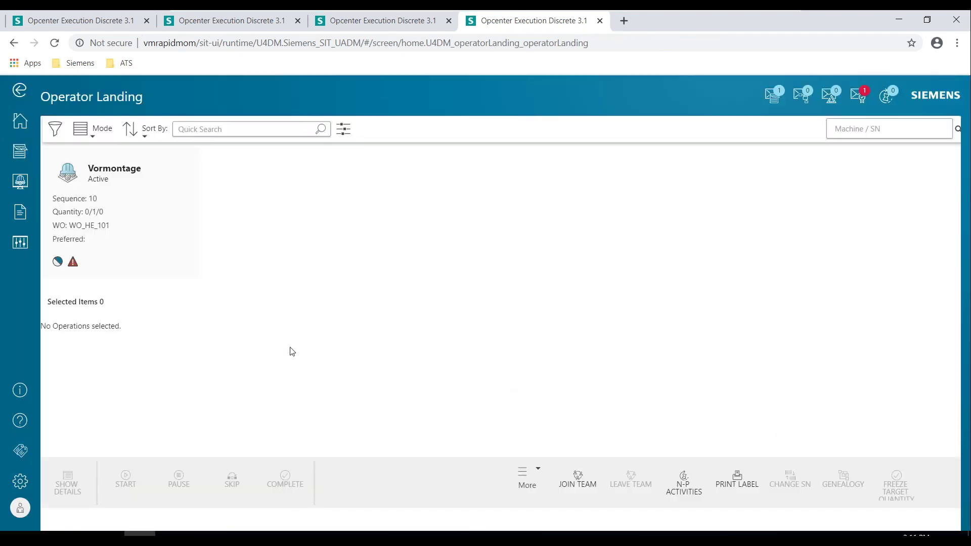
Select the Vormontage operation to view its sequence, and look through the non-conformance and work order notifications for the declared defect.
left_click(143, 235)
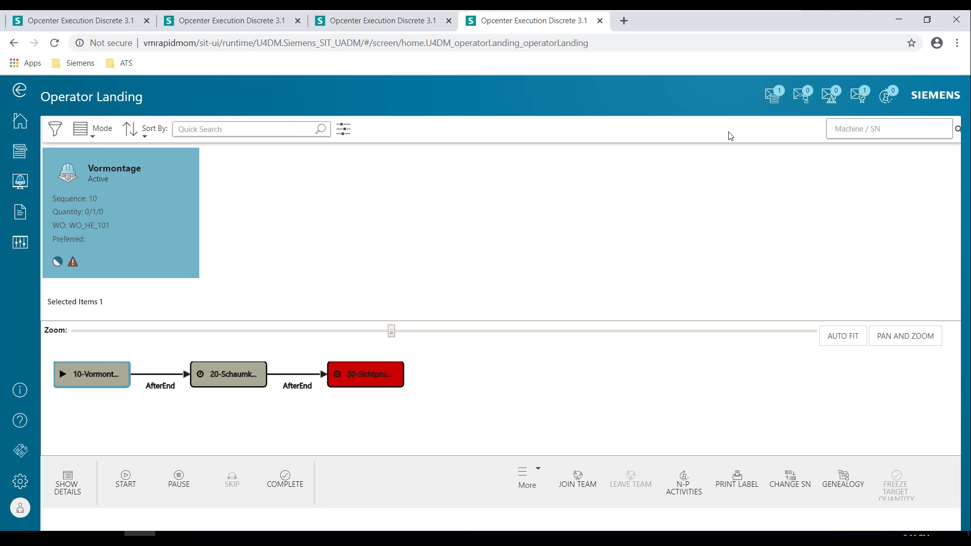
left_click(860, 95)
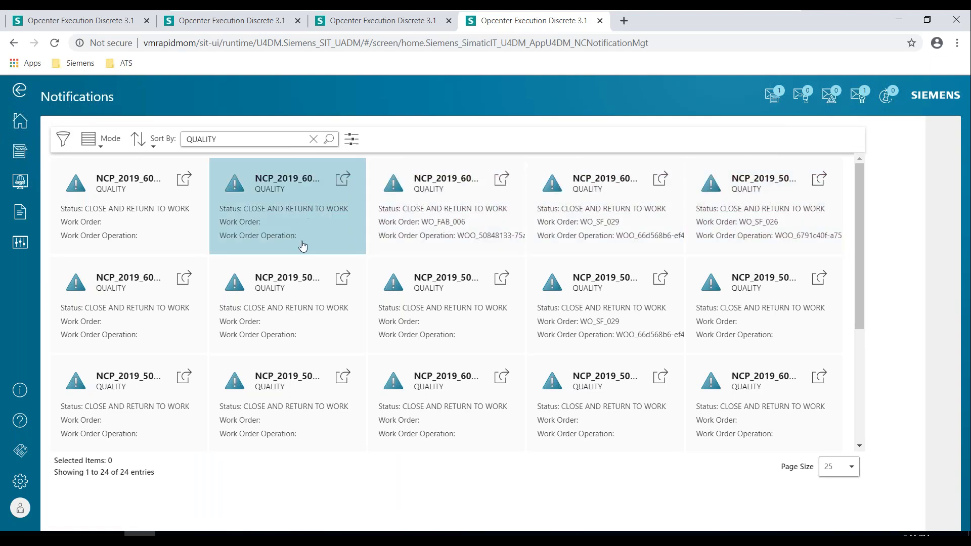
scroll(303, 250, "down", 2)
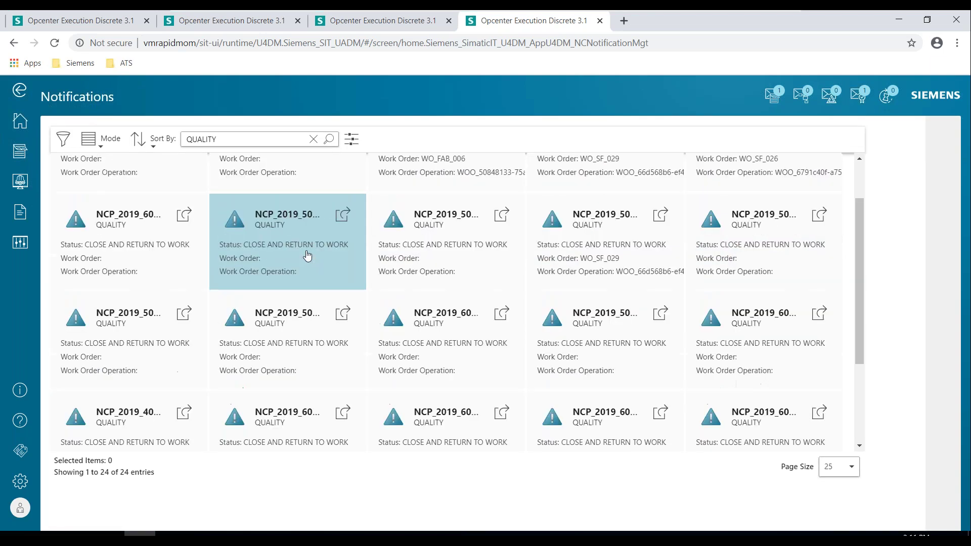
scroll(327, 253, "up", 2)
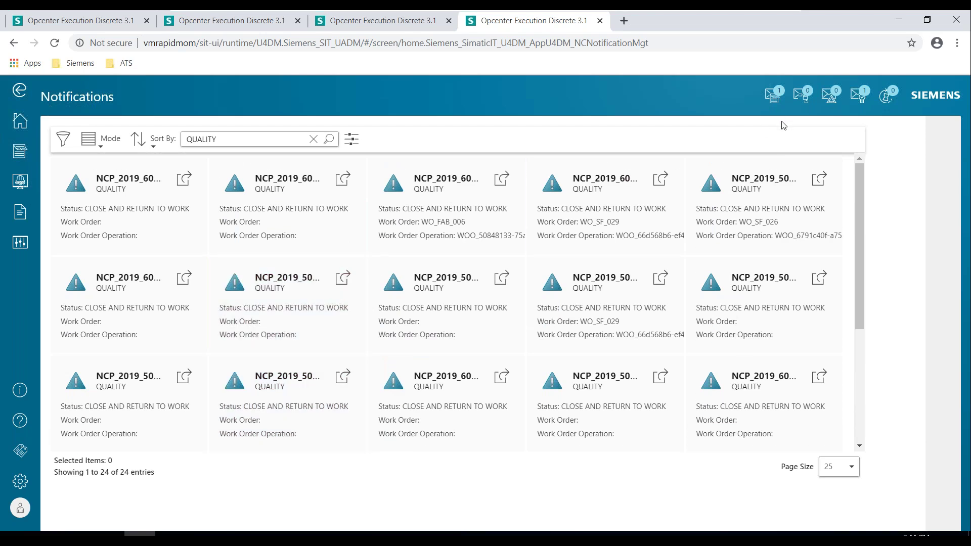
left_click(771, 96)
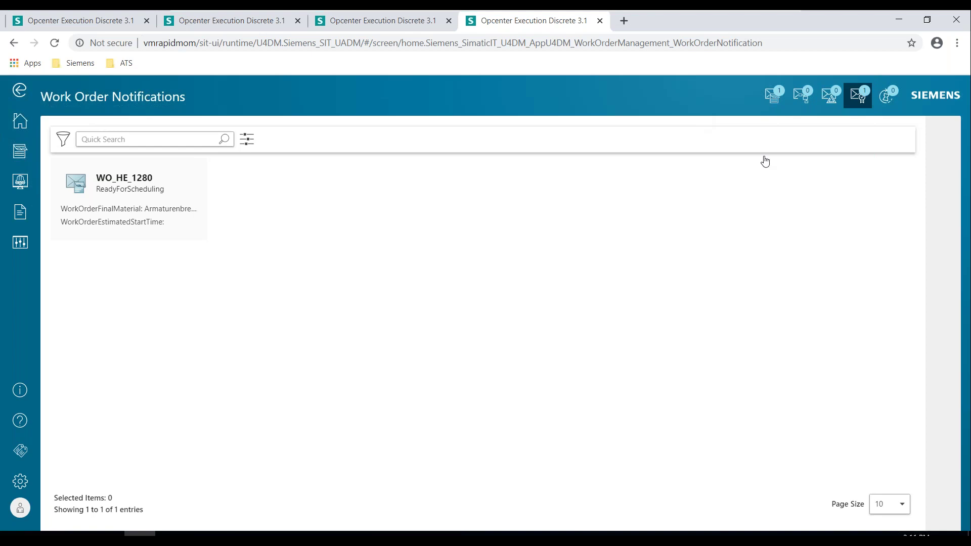
left_click(860, 95)
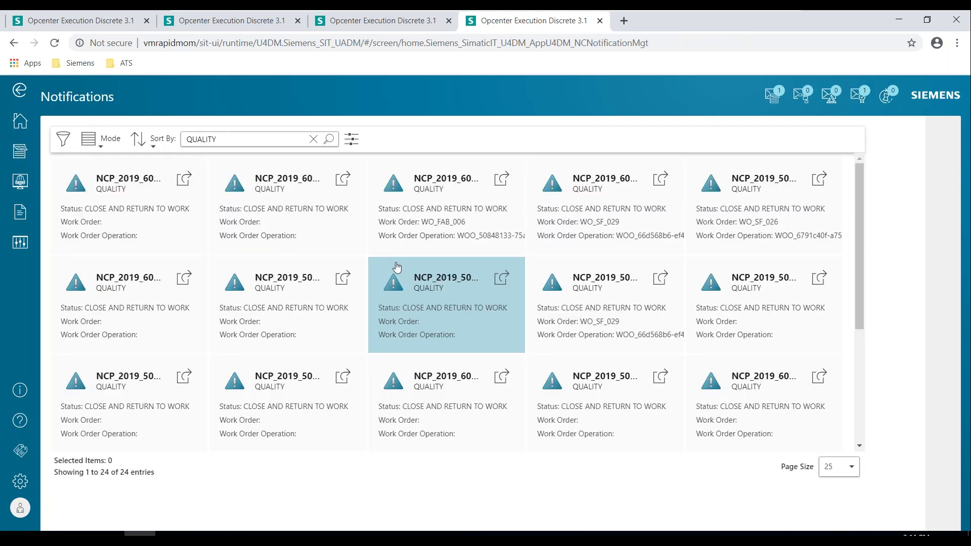
scroll(397, 273, "down", 2)
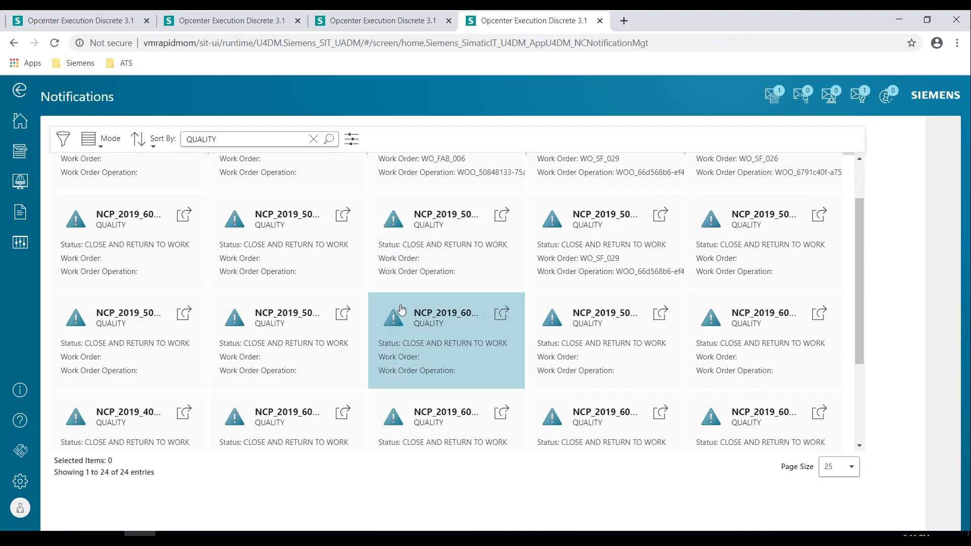
scroll(402, 310, "up", 2)
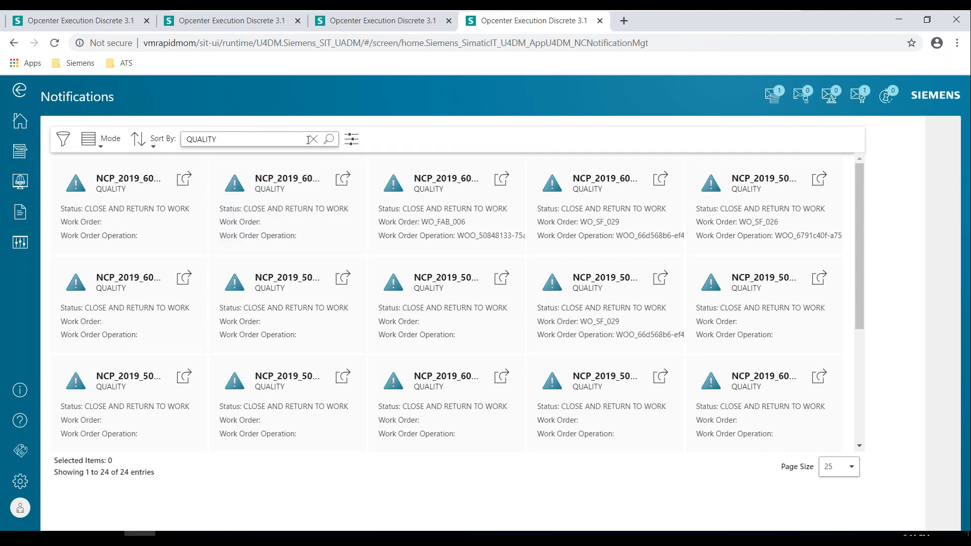
Choose descending order for the quality notifications and open the details of the open non-conformance for work order WO_HE_101.
left_click(155, 143)
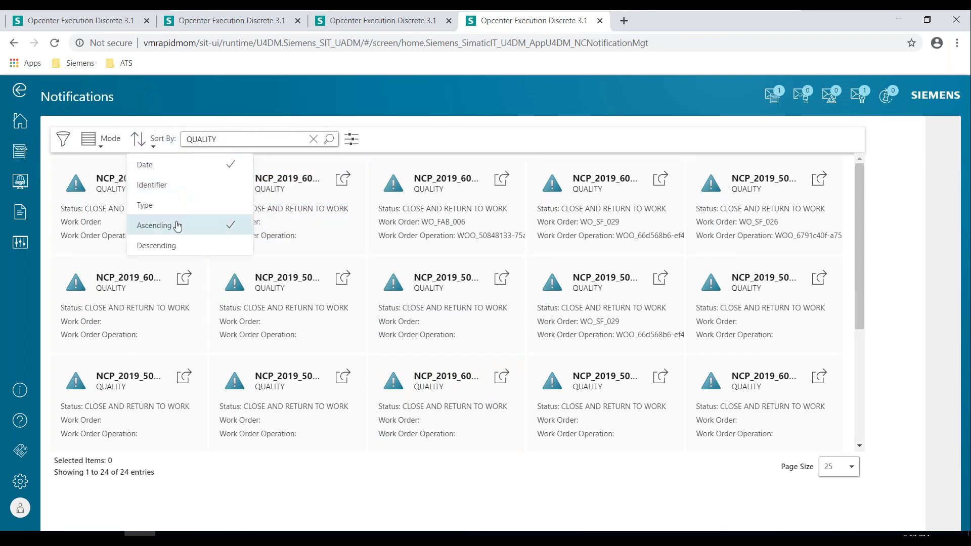
left_click(203, 251)
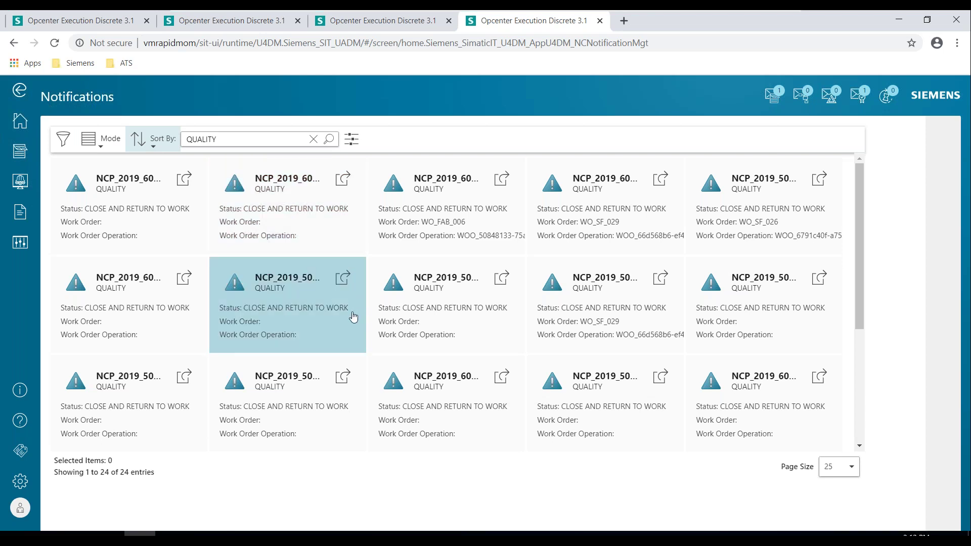
scroll(367, 329, "down", 2)
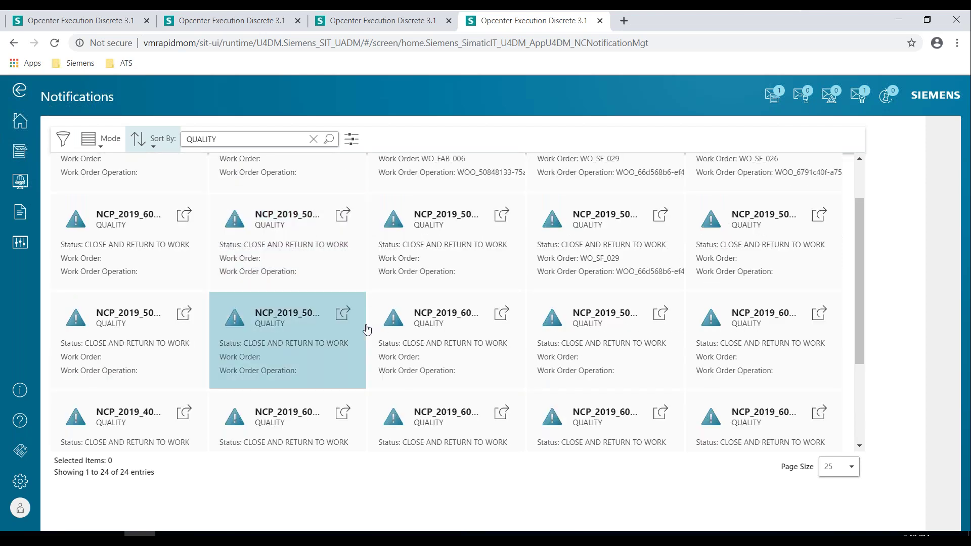
scroll(366, 334, "down", 4)
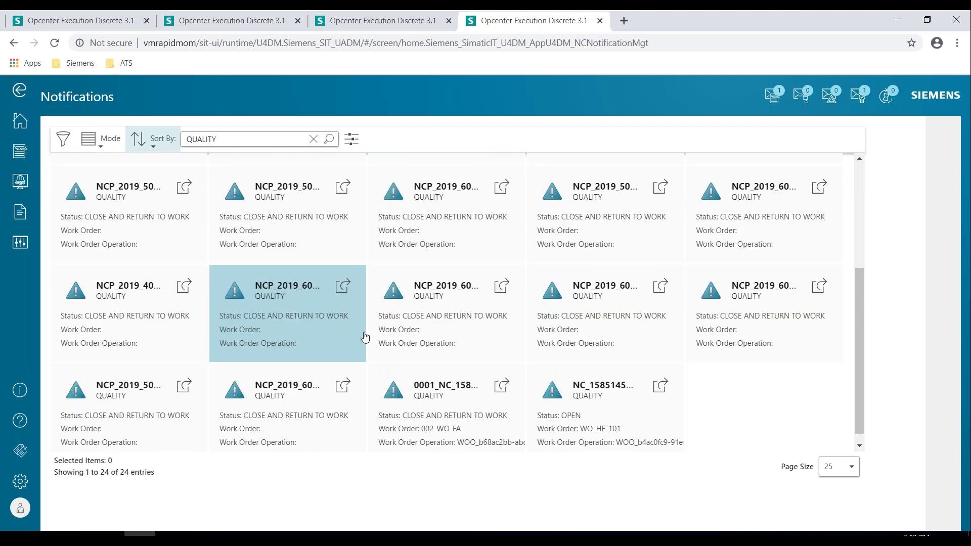
left_click(574, 430)
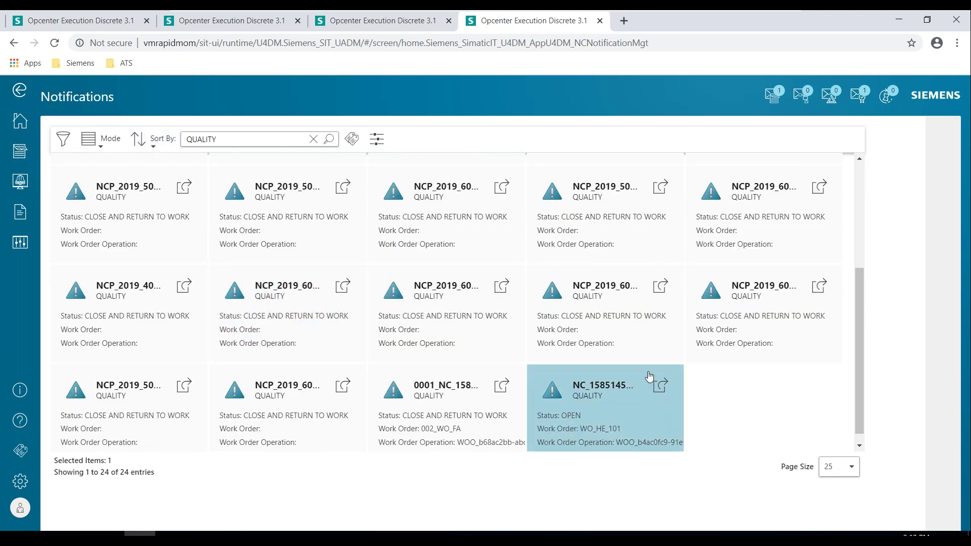
left_click(660, 387)
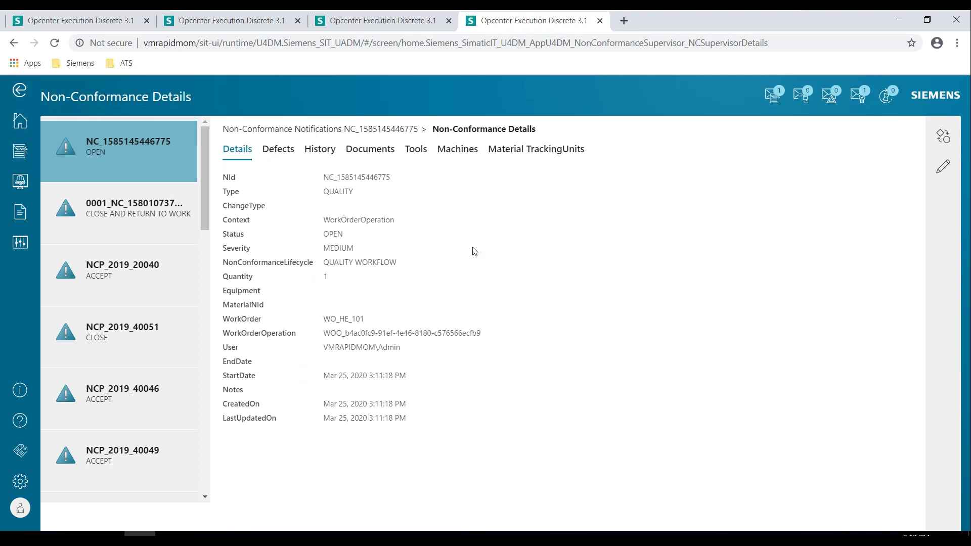
Examine the defects, documents and general details of the WO_HE_101 non-conformance.
left_click(275, 150)
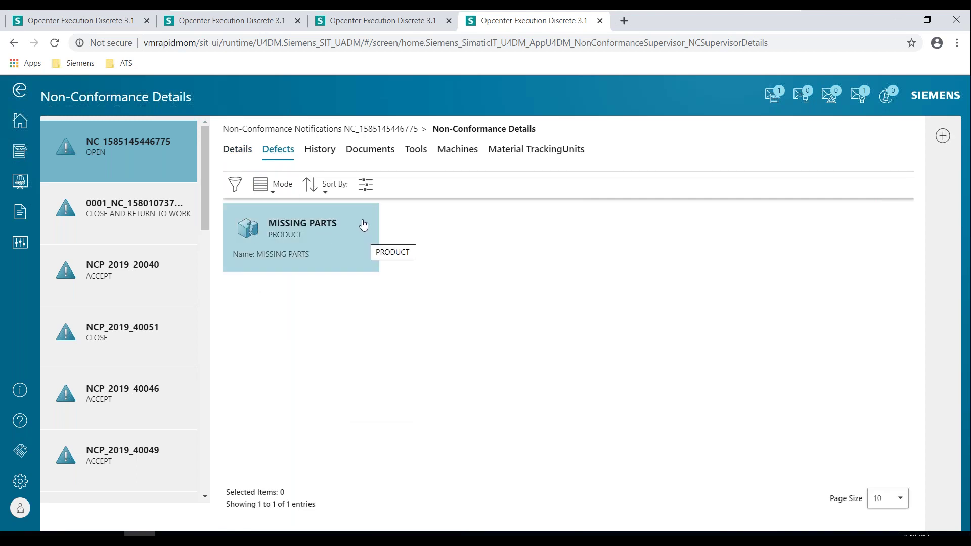
left_click(392, 152)
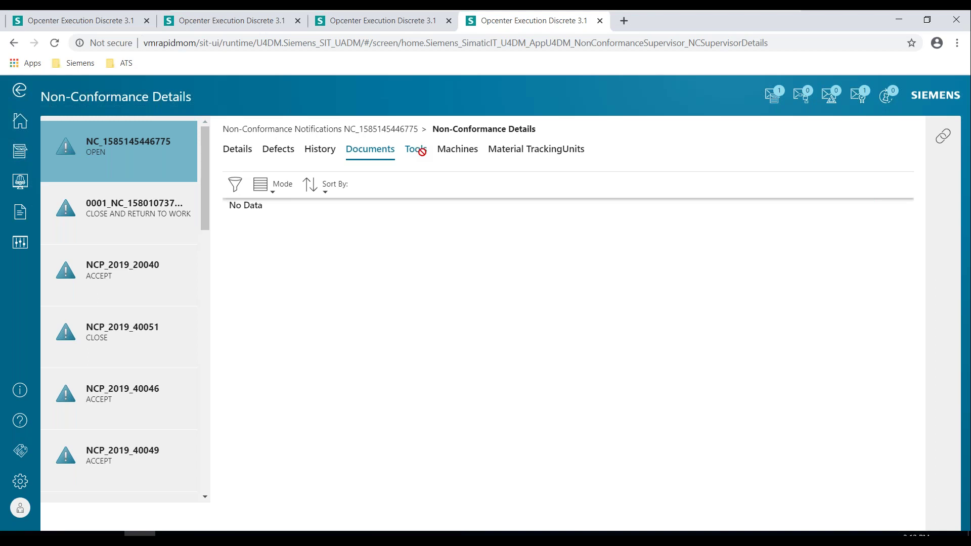
left_click(247, 150)
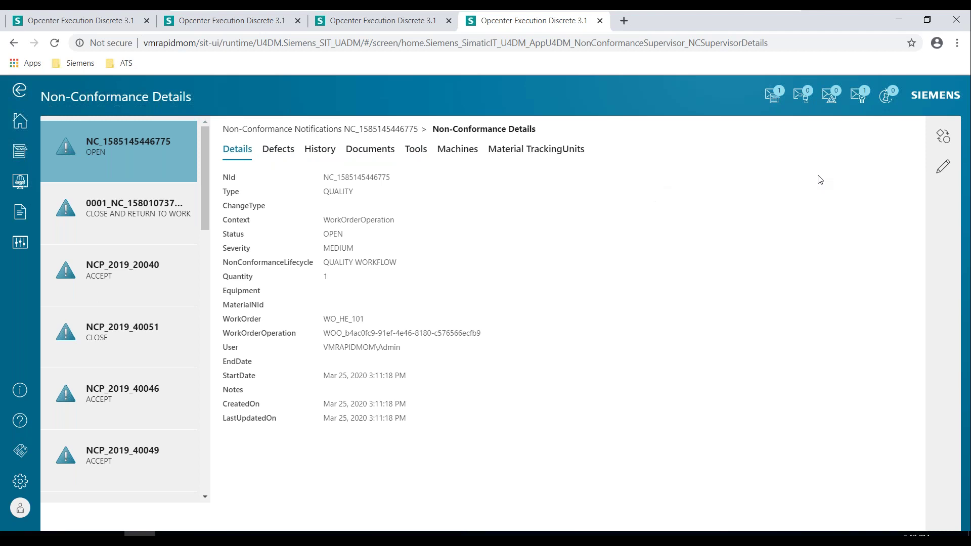
Edit the open WO_HE_101 non-conformance to set its severity to LOW, and save the change.
left_click(945, 167)
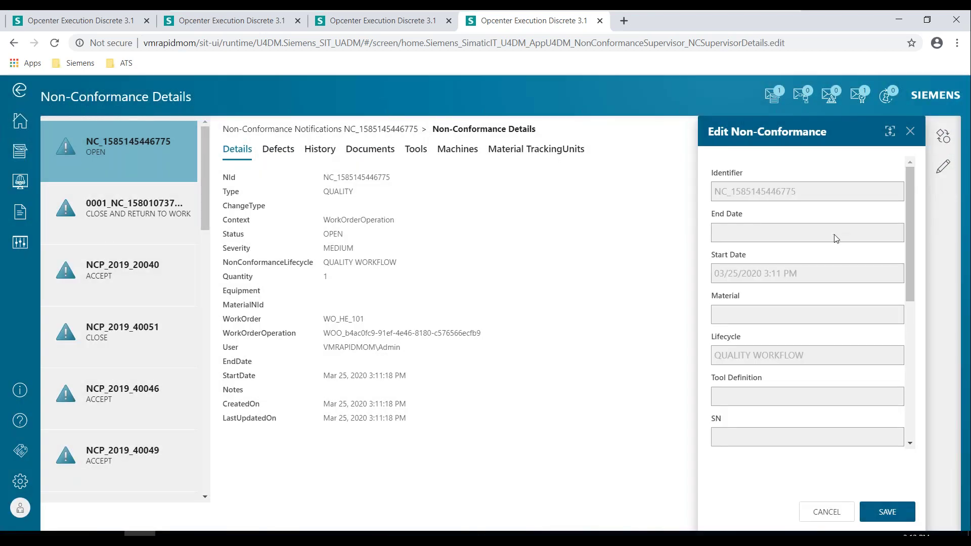
scroll(837, 243, "down", 5)
scroll(857, 305, "up", 3)
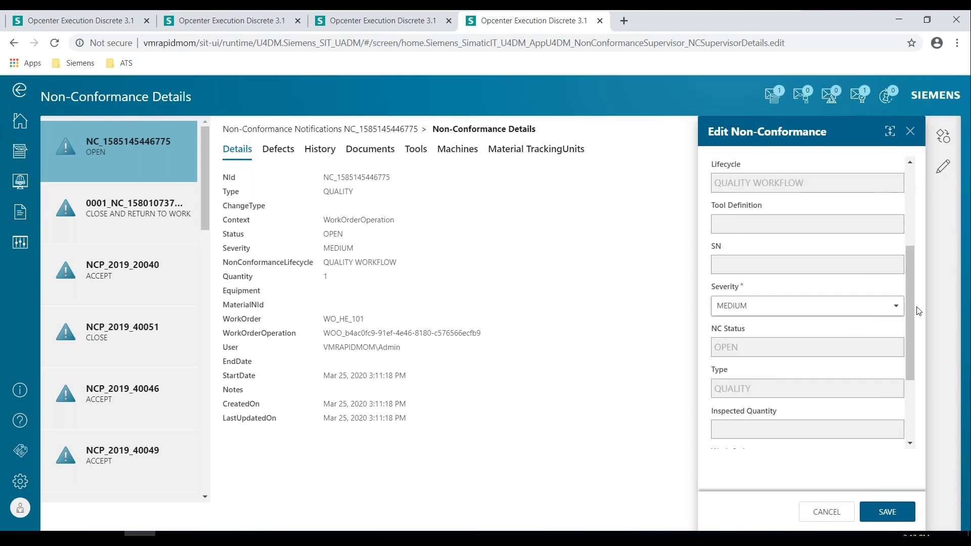
left_click(898, 306)
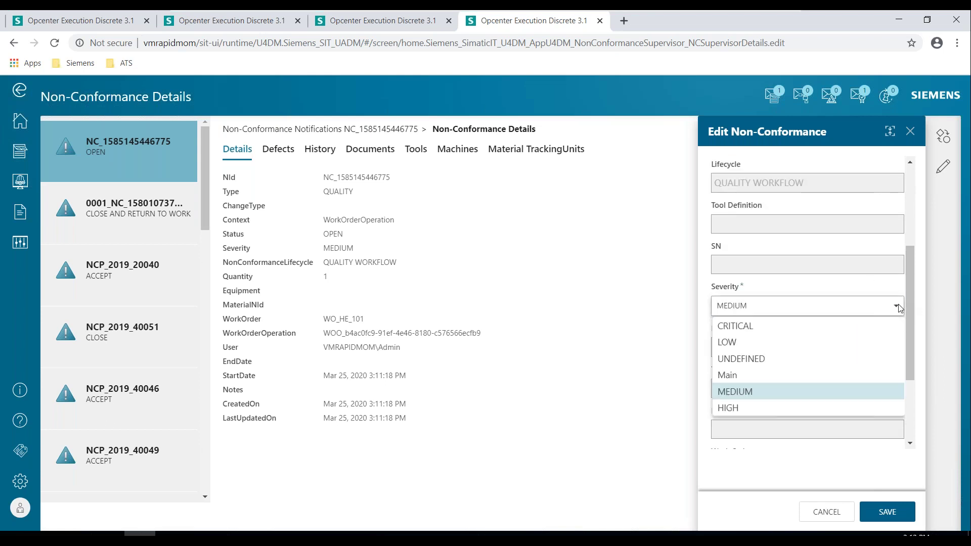
left_click(836, 343)
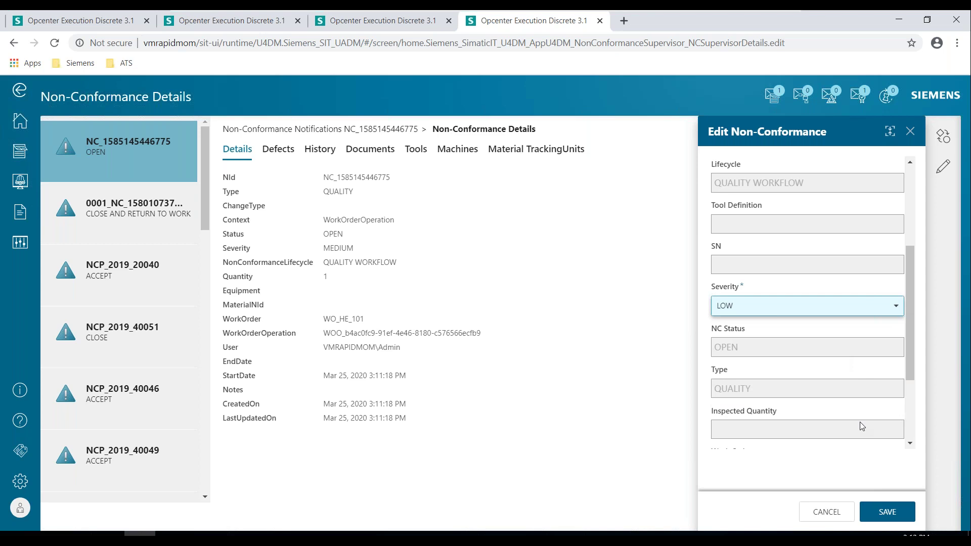
left_click(896, 518)
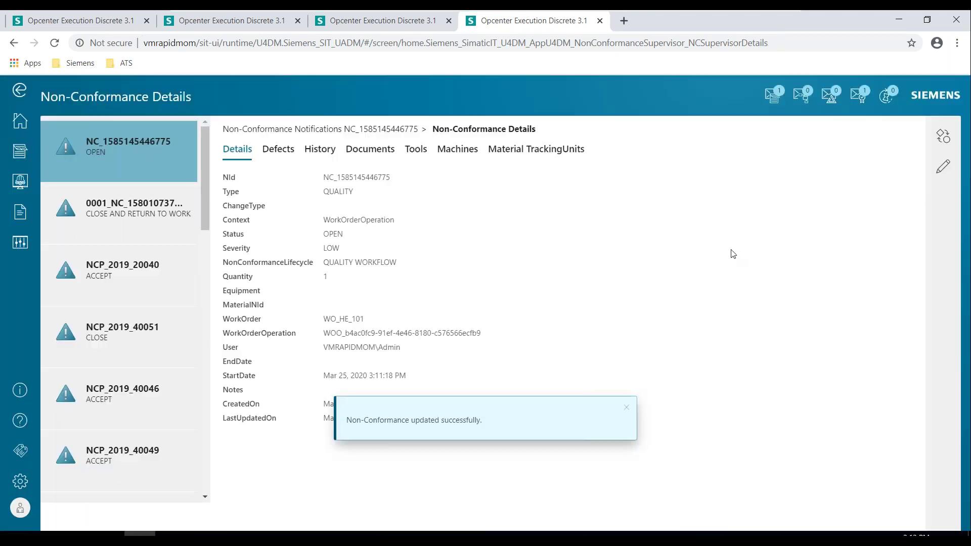
left_click(627, 408)
Change the non-conformance status to SCRAP for the Armaturenbrett_001 serial number and save it.
left_click(944, 135)
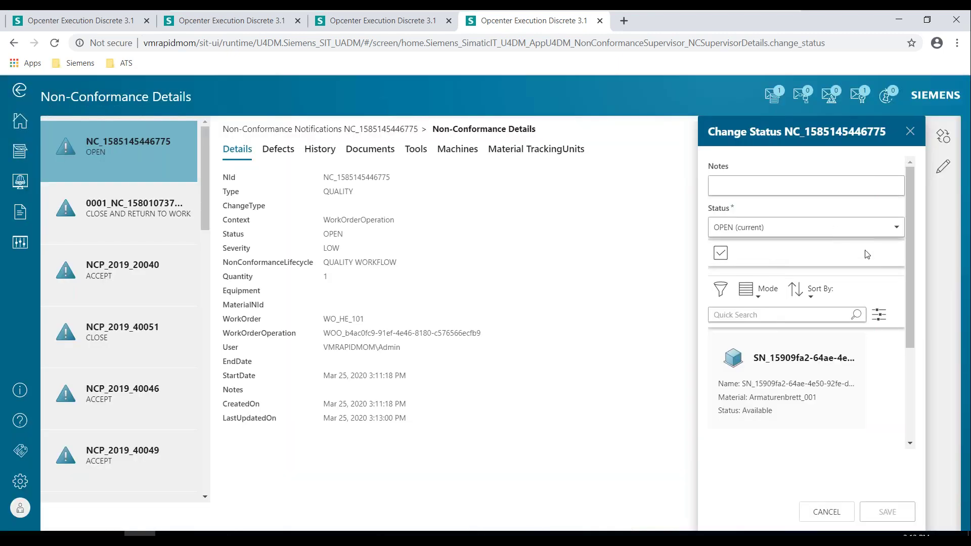
left_click(806, 376)
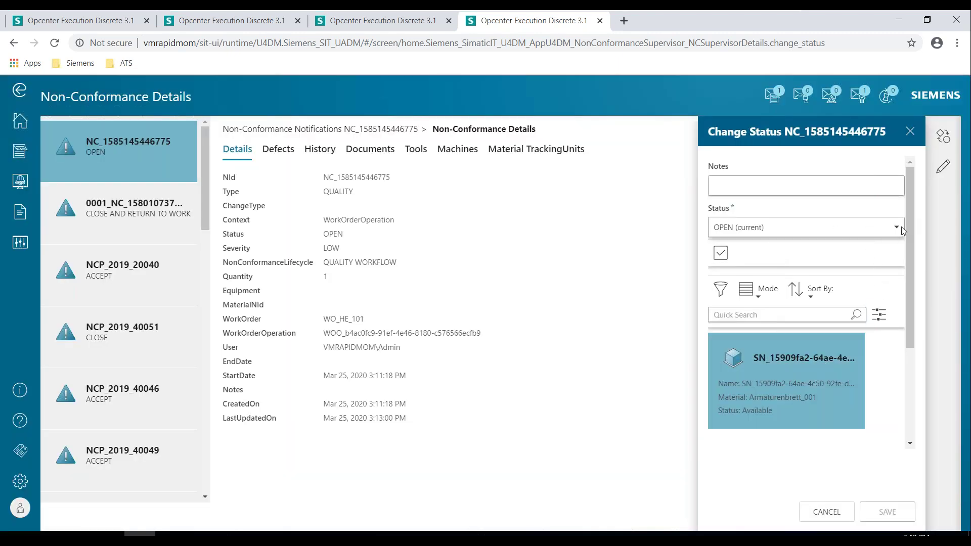
left_click(902, 229)
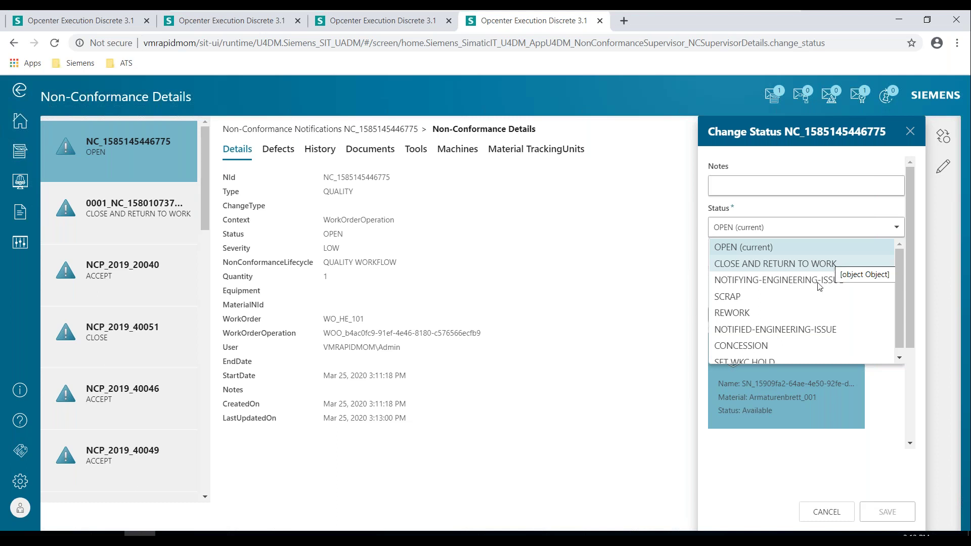
left_click(744, 297)
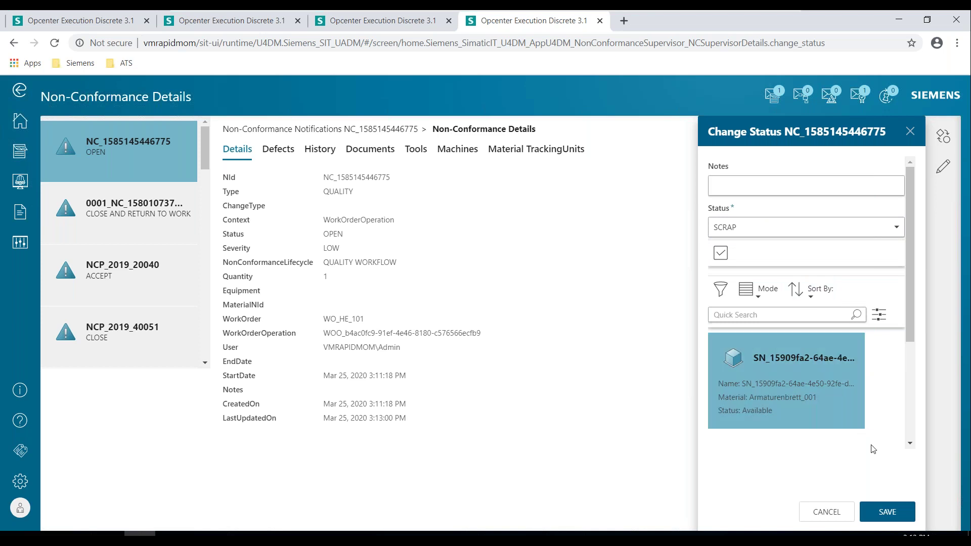
left_click(889, 513)
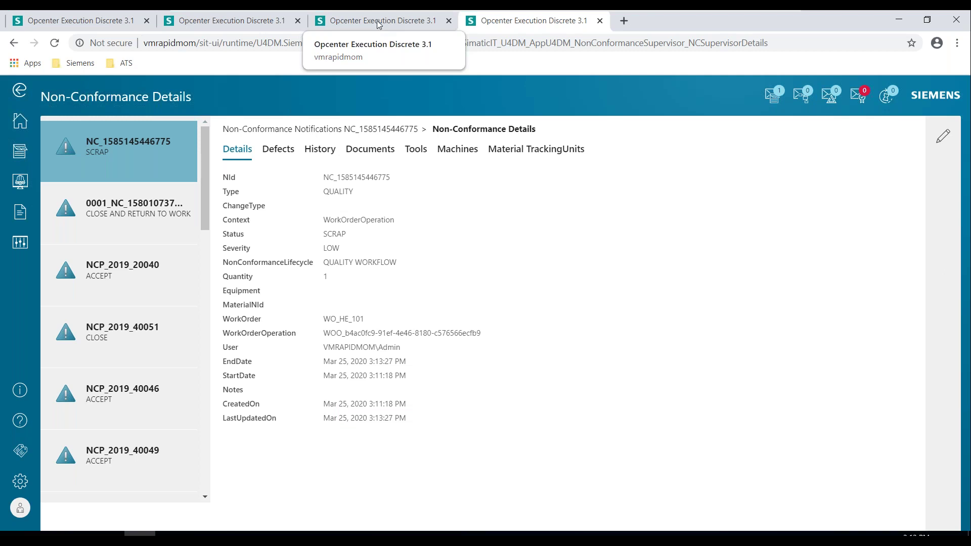
Return to the operation details of work order WO_HE_101, checking the Armaturenbrett_Herstellung operations schedule on the way.
left_click(378, 23)
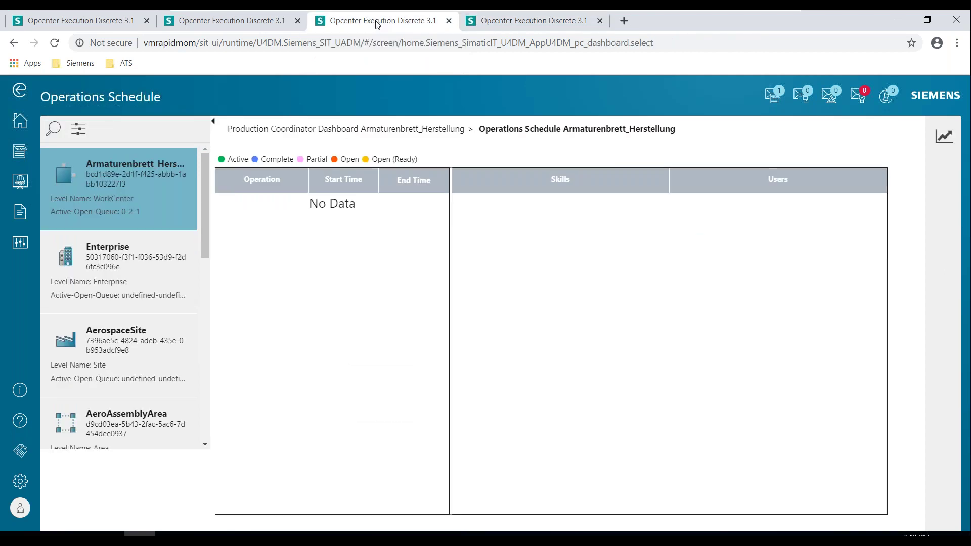
left_click(234, 20)
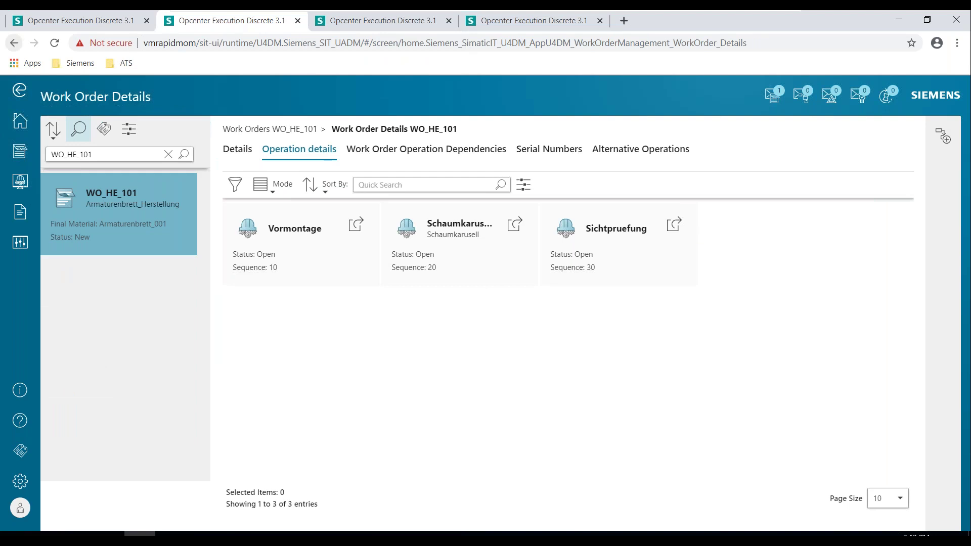